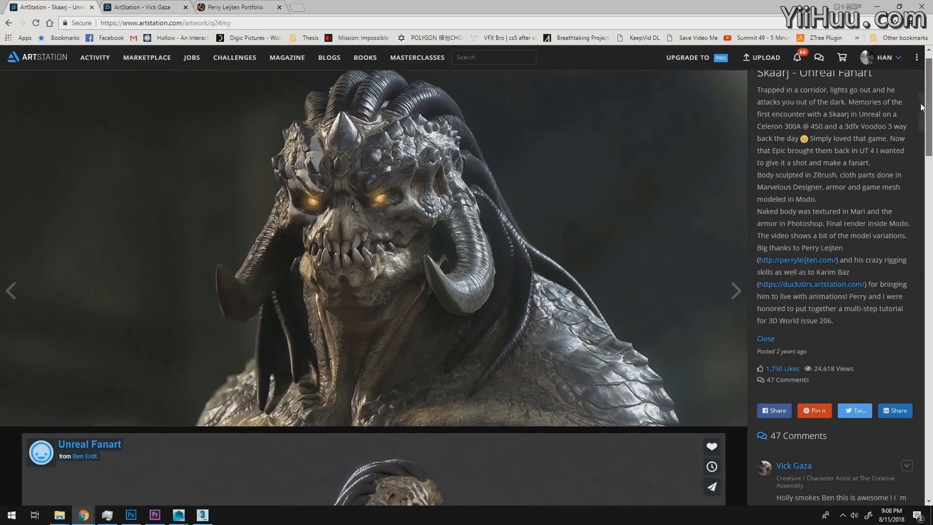
# Look through the images and model variations on the "Skaarj - Unreal Fanart" artwork page
pyautogui.moveTo(922, 107); pyautogui.dragTo(914, 66)
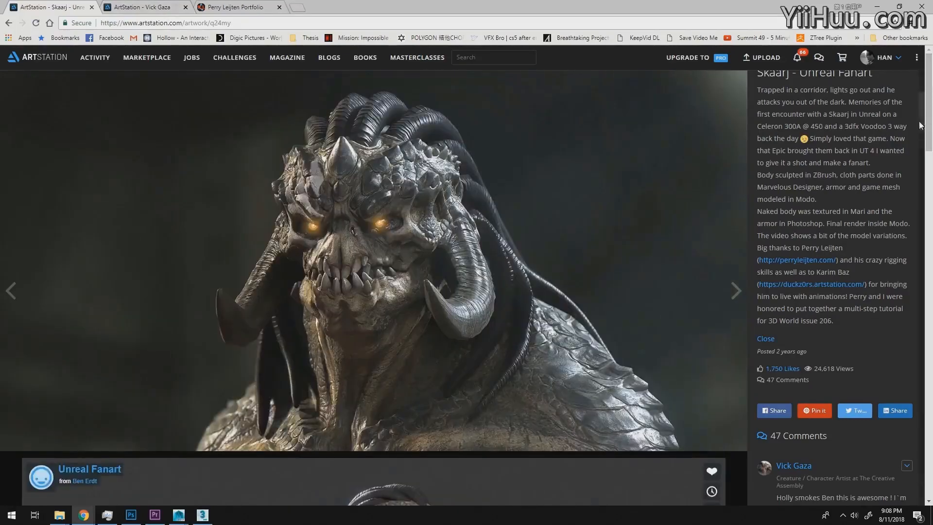
pyautogui.scroll(5, 920, 126)
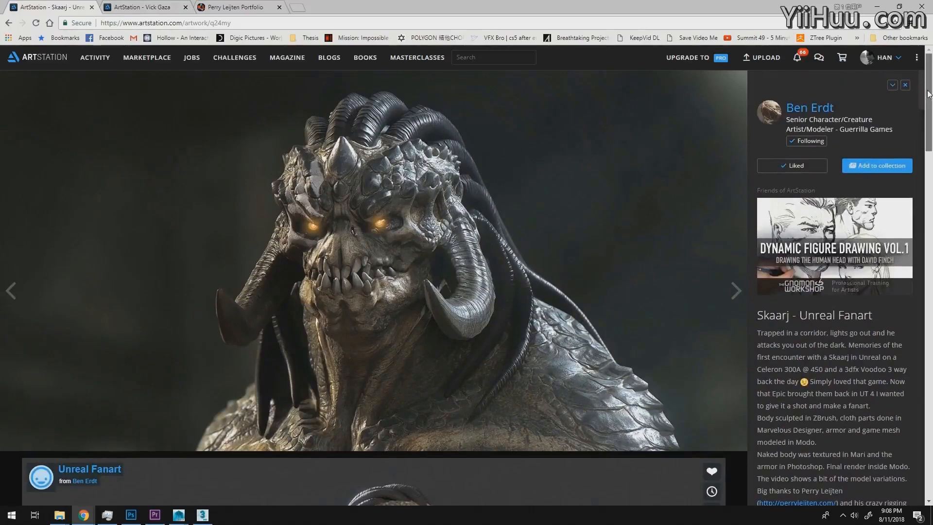
pyautogui.scroll(-9, 928, 93)
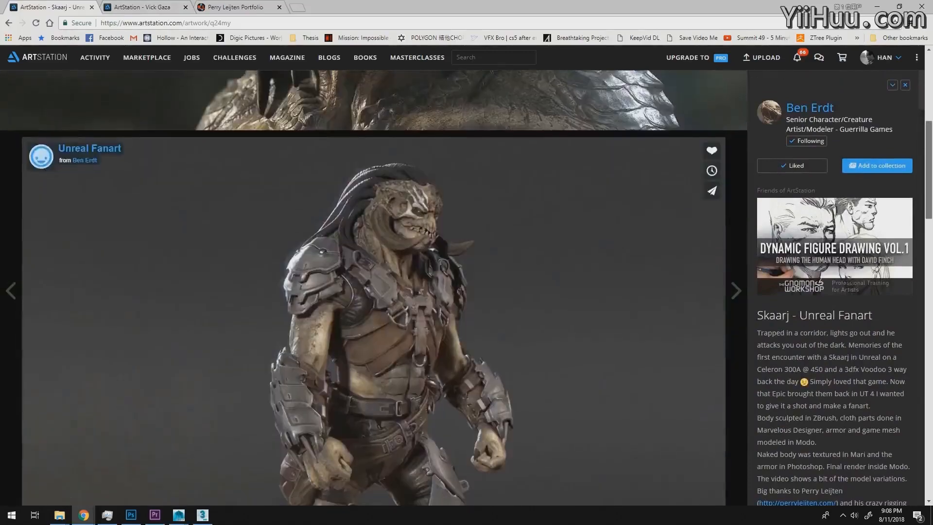
pyautogui.scroll(2, 928, 94)
pyautogui.scroll(-7, 926, 242)
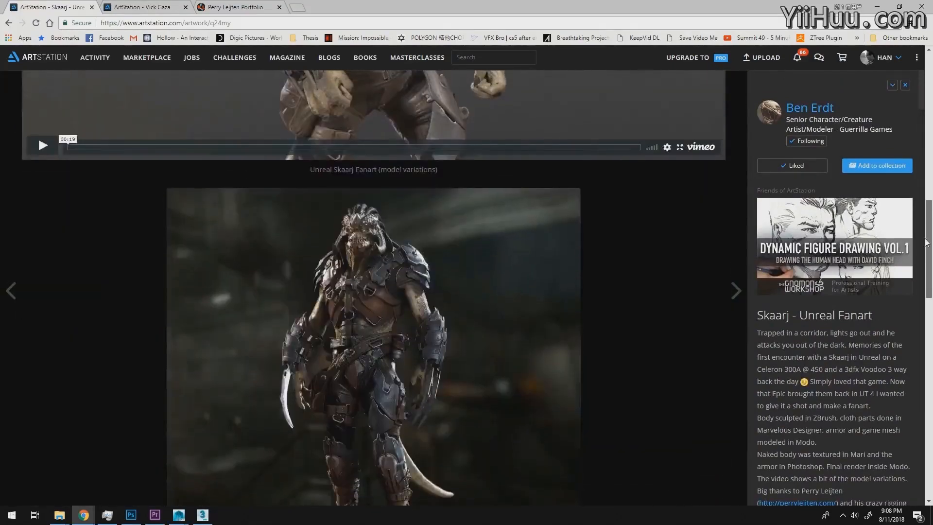
pyautogui.scroll(-2, 926, 241)
pyautogui.scroll(-7, 908, 296)
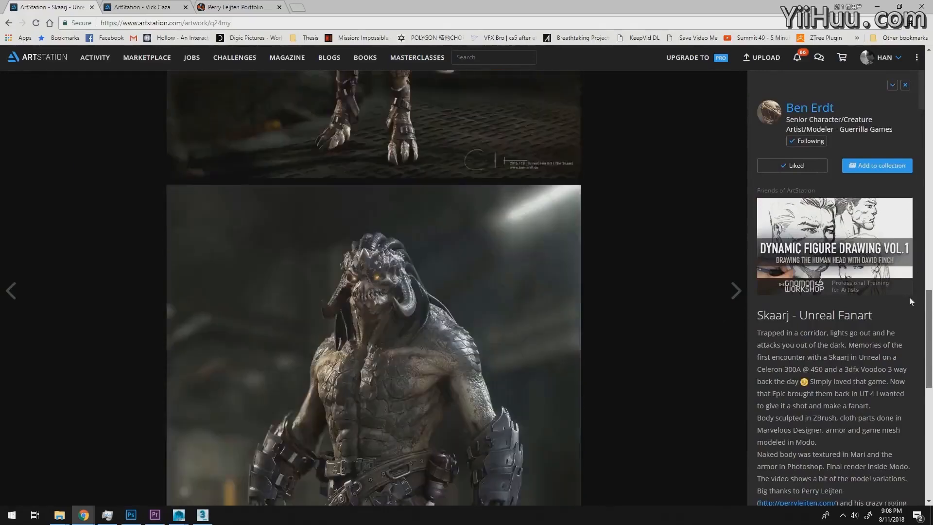
pyautogui.scroll(2, 908, 293)
pyautogui.scroll(-5, 907, 316)
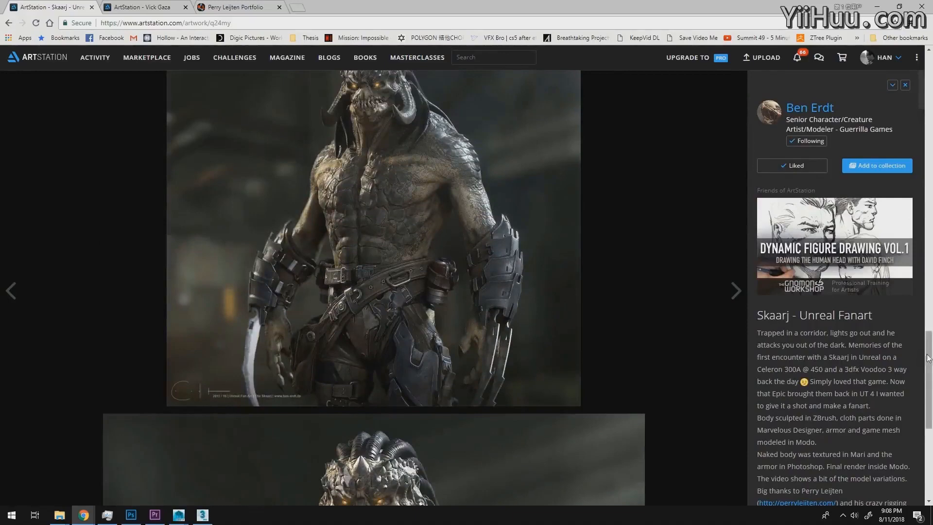
pyautogui.moveTo(928, 358); pyautogui.dragTo(923, 427)
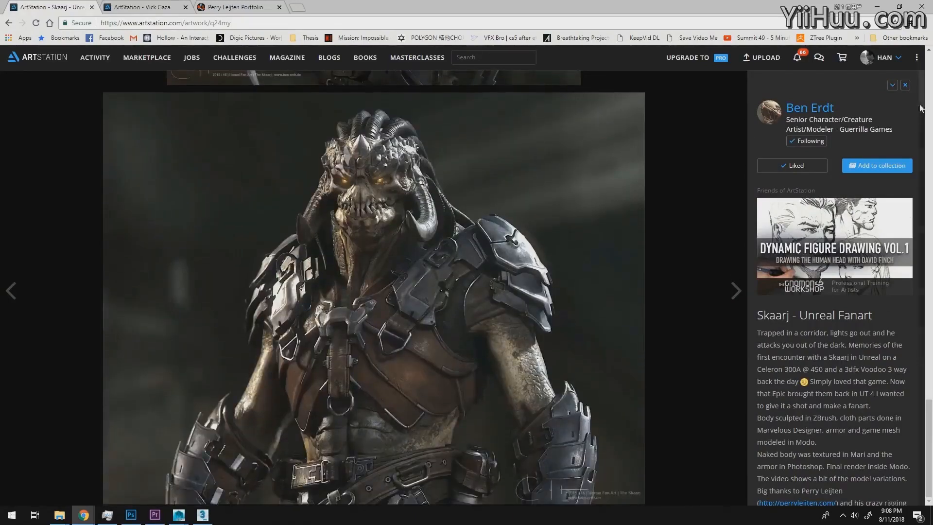
# Open the rigger's portfolio site linked in the Skaarj artwork description and view its Downloads page
pyautogui.scroll(-3, 923, 104)
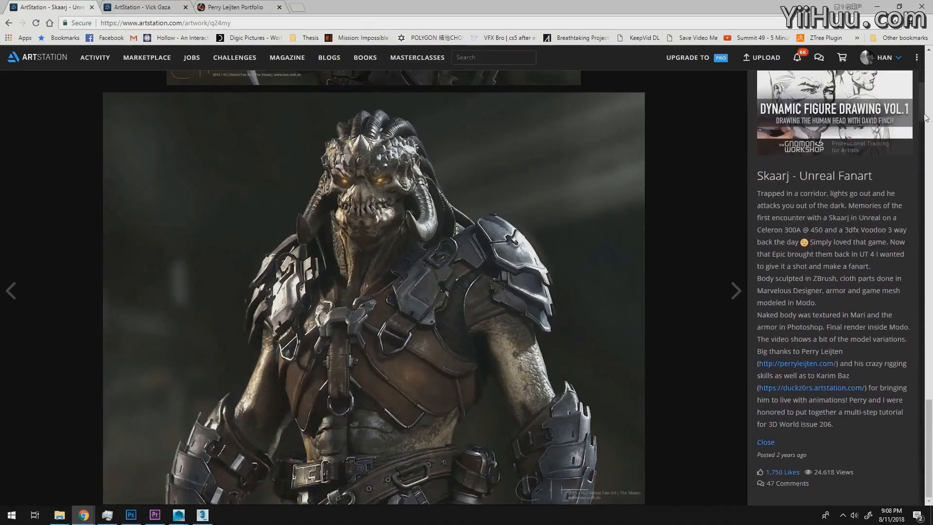
pyautogui.scroll(-1, 923, 118)
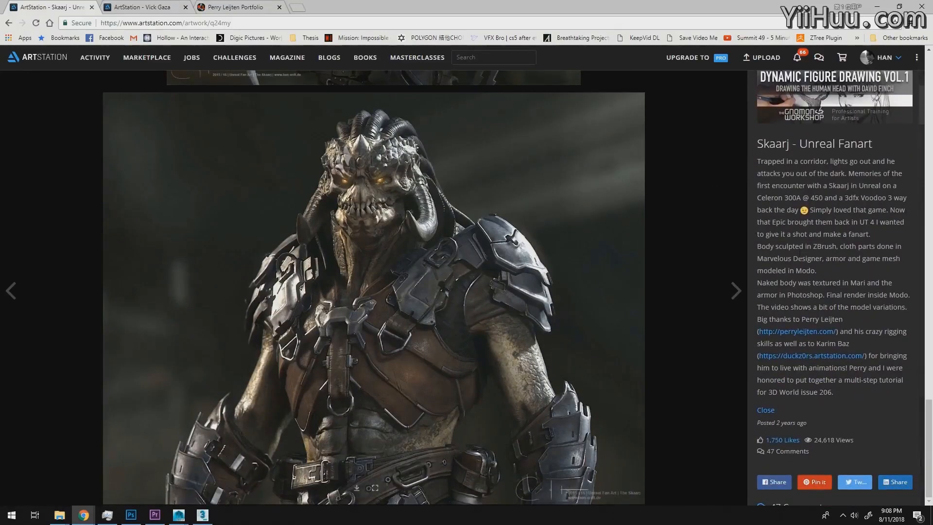
pyautogui.click(796, 332)
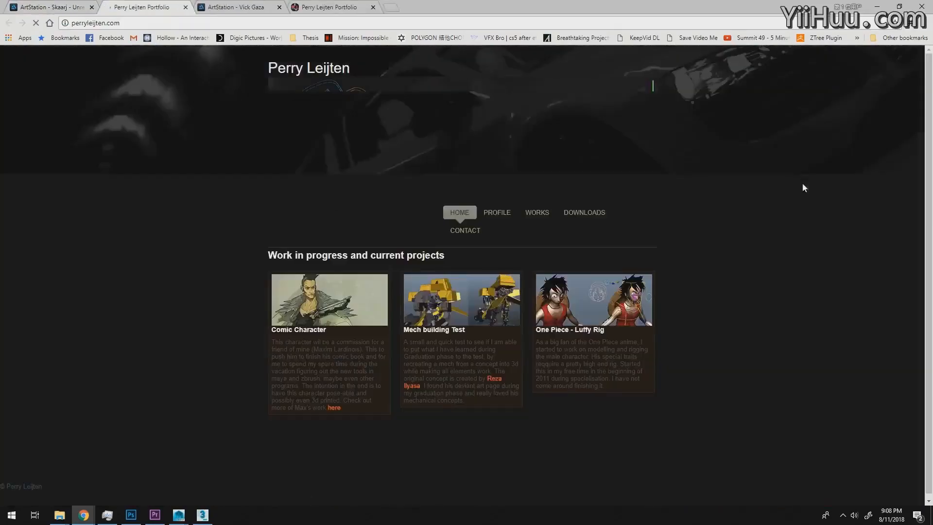
pyautogui.click(580, 215)
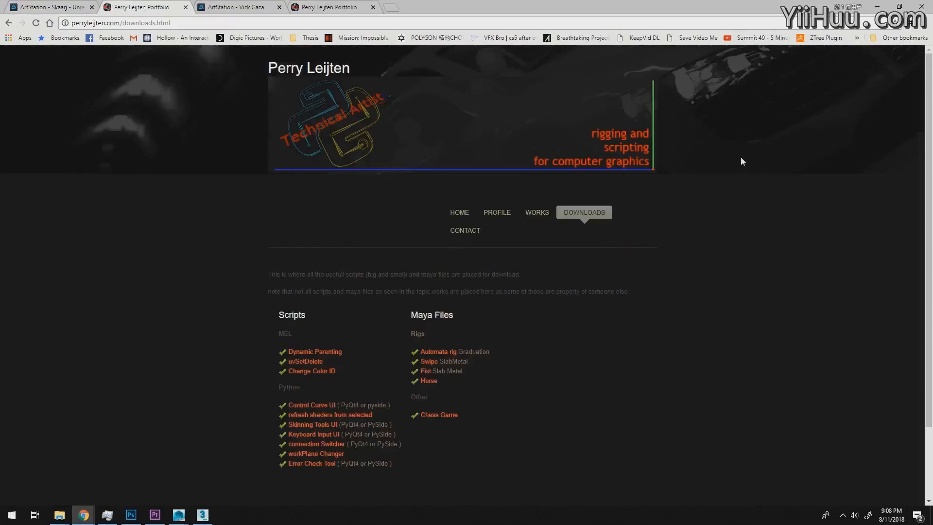
# Browse the creature artist's ArtStation portfolio and view the artwork "Blurgha - The Beast (Real-time model)"
pyautogui.click(256, 9)
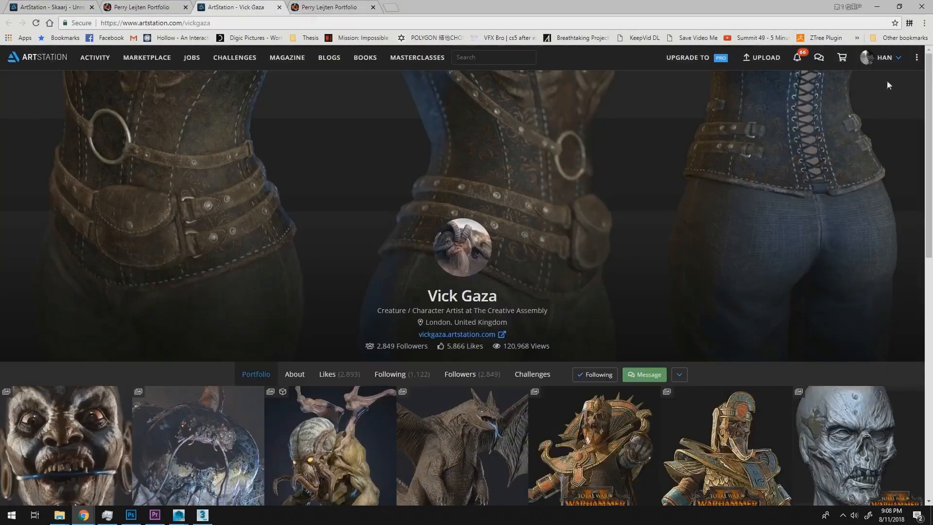
pyautogui.moveTo(927, 79); pyautogui.dragTo(928, 164)
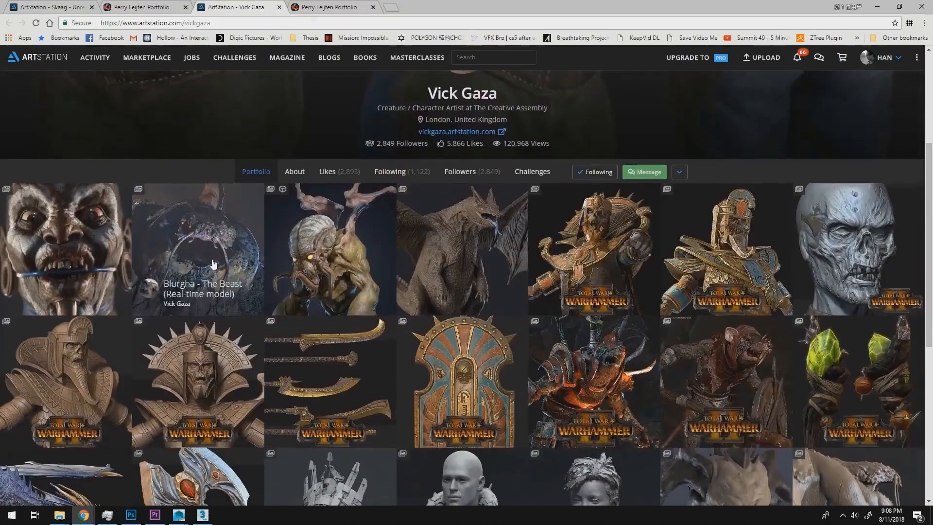
pyautogui.click(198, 272)
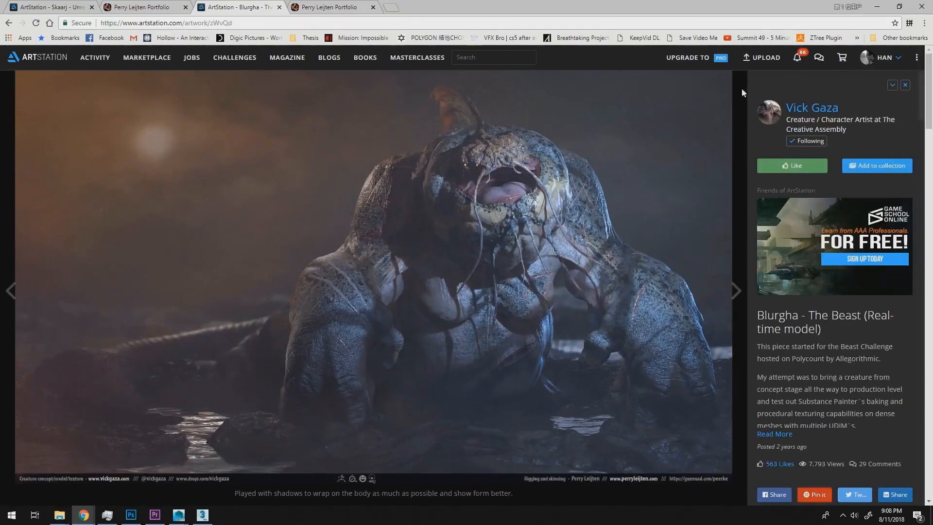
# Return to the Skaarj artwork page and view the animator's portfolio linked in its description
pyautogui.click(52, 6)
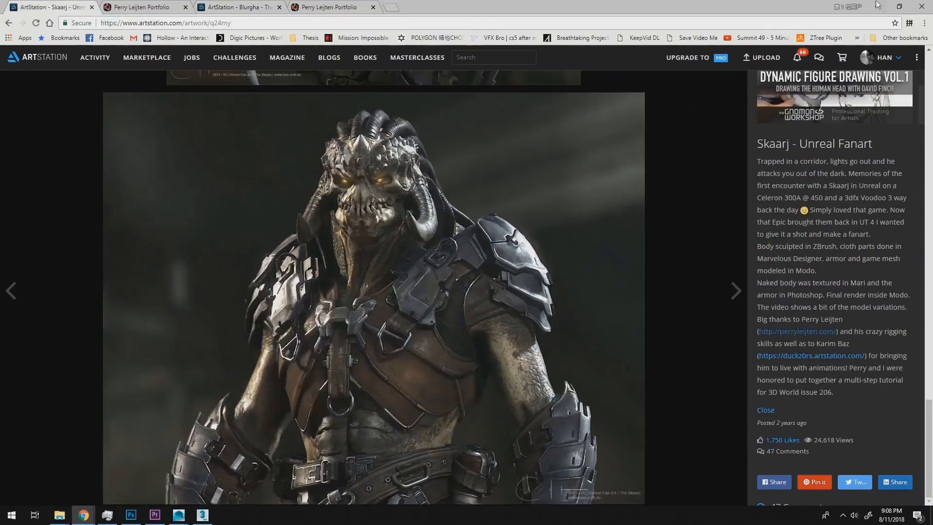
pyautogui.click(799, 357)
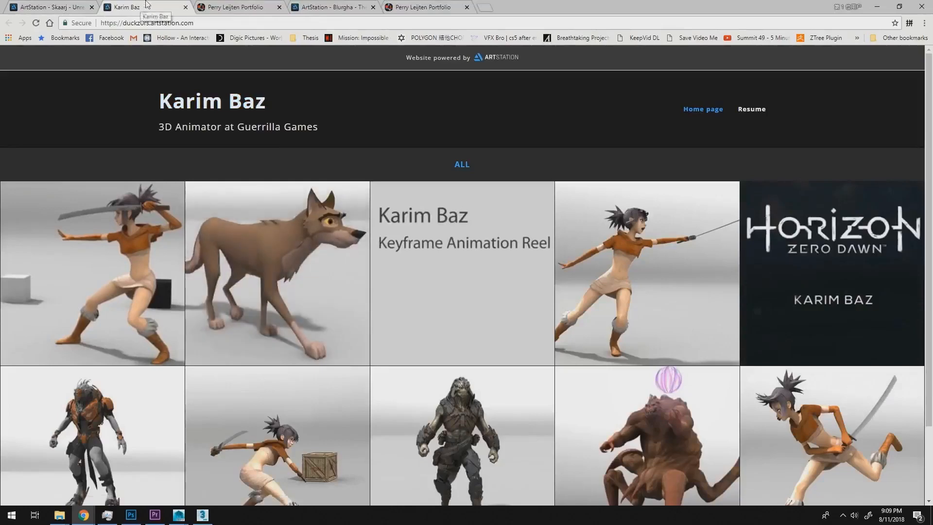
pyautogui.middleClick(148, 4)
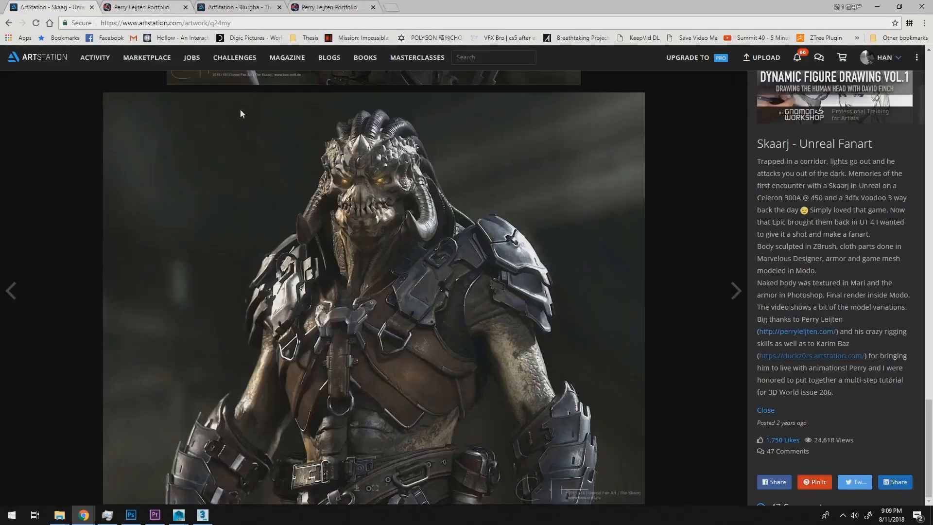
pyautogui.click(800, 361)
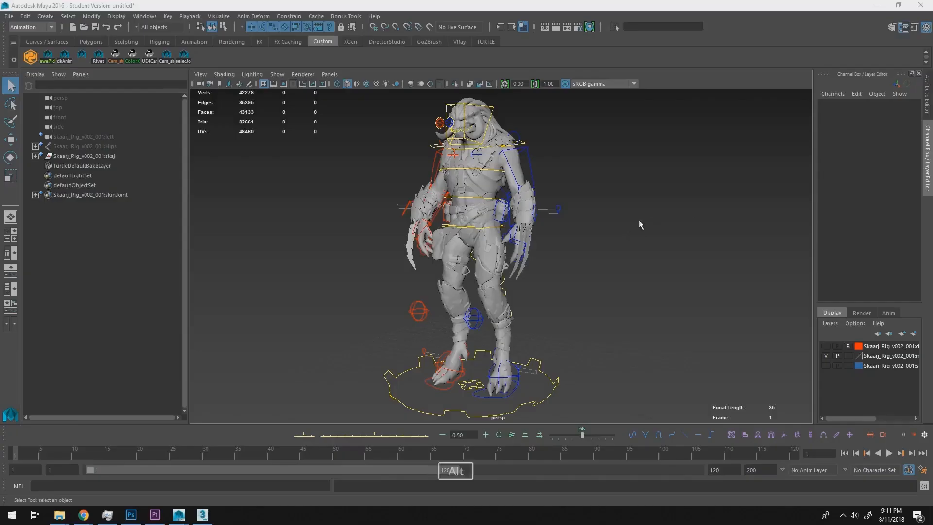
# Switch to Maya and turn on textured display for the Skaarj rig in the perspective view
pyautogui.keyDown('alt'); pyautogui.moveTo(590, 256); pyautogui.dragTo(612, 235); pyautogui.keyUp('alt')
pyautogui.keyDown('alt'); pyautogui.moveTo(596, 210); pyautogui.dragTo(609, 273, button='middle'); pyautogui.keyUp('alt')
pyautogui.keyDown('alt'); pyautogui.moveTo(572, 207); pyautogui.dragTo(666, 266, button='right'); pyautogui.keyUp('alt')
pyautogui.keyDown('alt'); pyautogui.moveTo(656, 259); pyautogui.dragTo(620, 269); pyautogui.keyUp('alt')
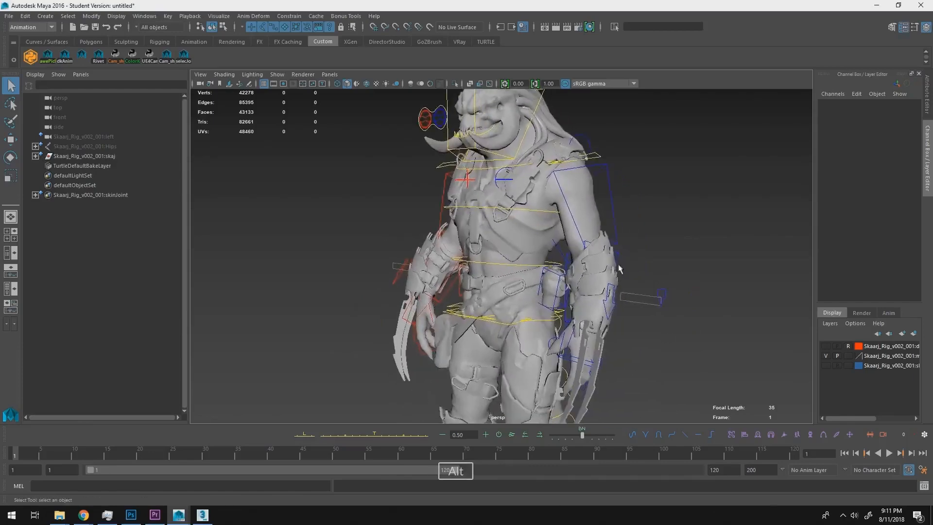
pyautogui.keyDown('alt'); pyautogui.moveTo(633, 290); pyautogui.dragTo(624, 233, button='middle'); pyautogui.keyUp('alt')
pyautogui.keyDown('alt'); pyautogui.moveTo(625, 232); pyautogui.dragTo(557, 248, button='right'); pyautogui.keyUp('alt')
pyautogui.keyDown('alt'); pyautogui.moveTo(557, 248); pyautogui.dragTo(562, 238, button='middle'); pyautogui.keyUp('alt')
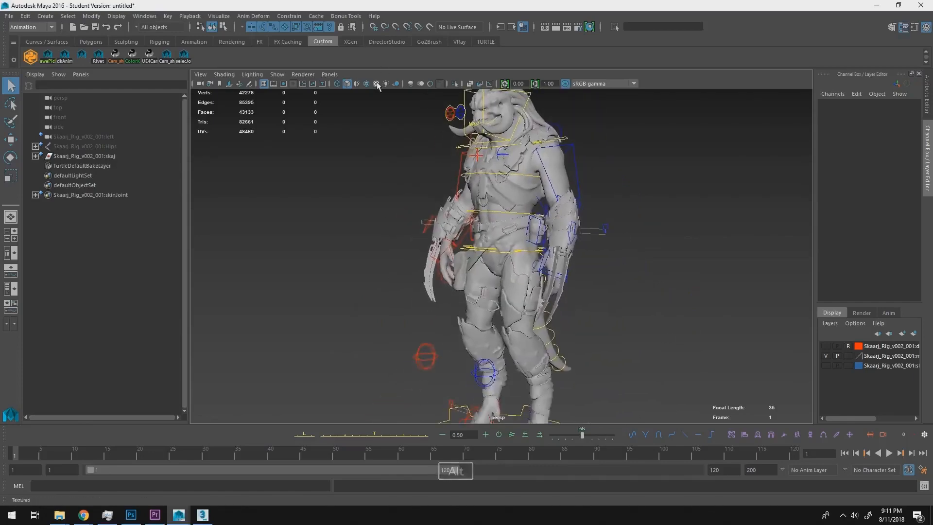
pyautogui.keyDown('alt'); pyautogui.moveTo(481, 200); pyautogui.dragTo(466, 247, button='middle'); pyautogui.keyUp('alt')
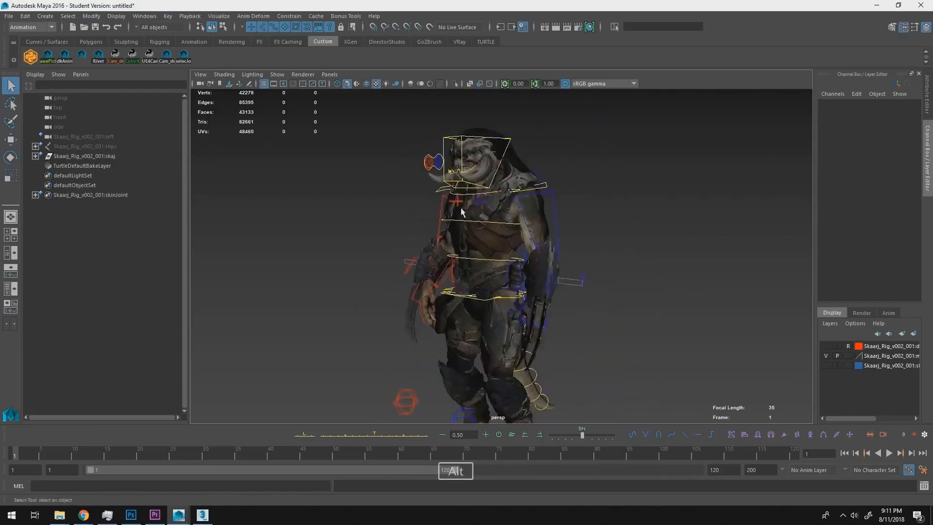
# Examine the textured Skaarj rig, its armour, limbs, head and control curves from the front and sides
pyautogui.keyDown('alt'); pyautogui.moveTo(389, 202); pyautogui.dragTo(479, 204); pyautogui.keyUp('alt')
pyautogui.keyDown('alt'); pyautogui.moveTo(520, 163); pyautogui.dragTo(544, 205, button='middle'); pyautogui.keyUp('alt')
pyautogui.keyDown('alt'); pyautogui.moveTo(554, 210); pyautogui.dragTo(728, 287, button='right'); pyautogui.keyUp('alt')
pyautogui.keyDown('alt'); pyautogui.moveTo(650, 185); pyautogui.dragTo(557, 274); pyautogui.keyUp('alt')
pyautogui.keyDown('alt'); pyautogui.moveTo(570, 261); pyautogui.dragTo(577, 213, button='middle'); pyautogui.keyUp('alt')
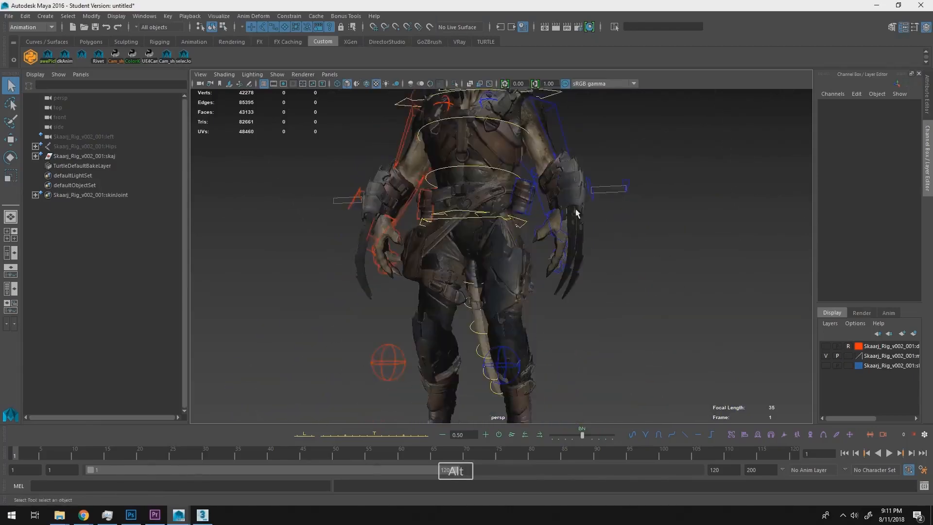
pyautogui.keyDown('alt'); pyautogui.moveTo(558, 254); pyautogui.dragTo(574, 270); pyautogui.keyUp('alt')
pyautogui.keyDown('alt'); pyautogui.moveTo(551, 243); pyautogui.dragTo(616, 275, button='middle'); pyautogui.keyUp('alt')
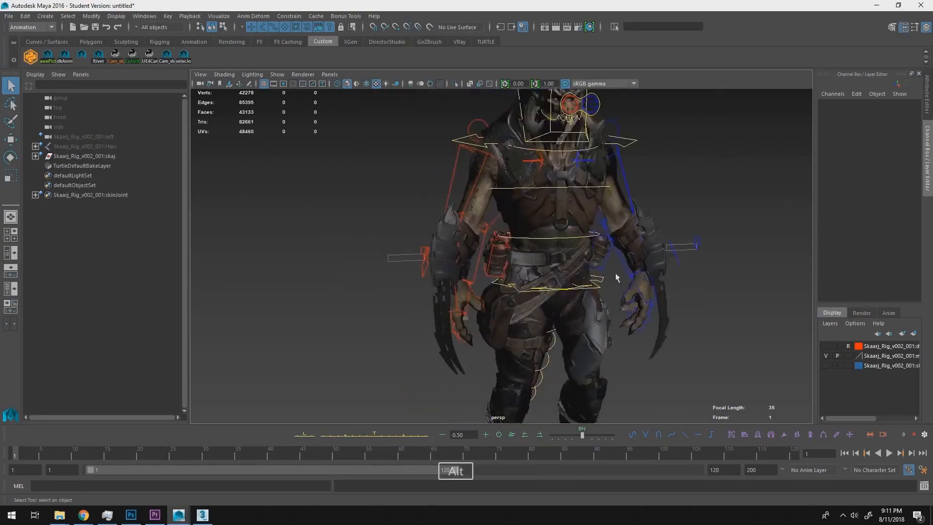
pyautogui.keyDown('alt'); pyautogui.moveTo(625, 238); pyautogui.dragTo(616, 251); pyautogui.keyUp('alt')
pyautogui.keyDown('alt'); pyautogui.moveTo(607, 211); pyautogui.dragTo(490, 243, button='middle'); pyautogui.keyUp('alt')
pyautogui.keyDown('alt'); pyautogui.moveTo(442, 233); pyautogui.dragTo(534, 245); pyautogui.keyUp('alt')
pyautogui.keyDown('alt'); pyautogui.moveTo(456, 229); pyautogui.dragTo(523, 235, button='middle'); pyautogui.keyUp('alt')
pyautogui.keyDown('alt'); pyautogui.moveTo(476, 230); pyautogui.dragTo(554, 209, button='right'); pyautogui.keyUp('alt')
pyautogui.keyDown('alt'); pyautogui.moveTo(567, 194); pyautogui.dragTo(598, 264, button='middle'); pyautogui.keyUp('alt')
pyautogui.keyDown('alt'); pyautogui.moveTo(602, 267); pyautogui.dragTo(575, 275); pyautogui.keyUp('alt')
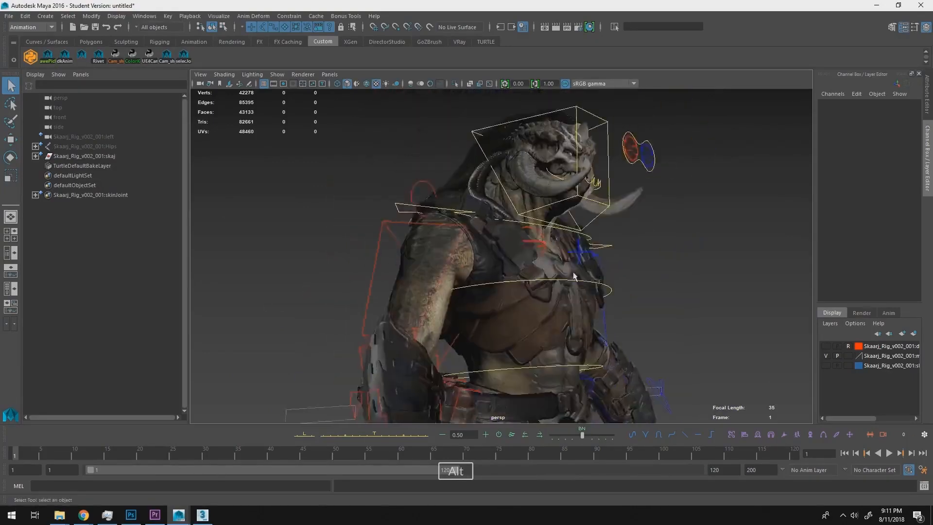
pyautogui.keyDown('alt'); pyautogui.moveTo(574, 275); pyautogui.dragTo(570, 189, button='middle'); pyautogui.keyUp('alt')
pyautogui.keyDown('alt'); pyautogui.moveTo(578, 301); pyautogui.dragTo(577, 240, button='middle'); pyautogui.keyUp('alt')
pyautogui.keyDown('alt'); pyautogui.moveTo(577, 240); pyautogui.dragTo(448, 275); pyautogui.keyUp('alt')
pyautogui.keyDown('alt'); pyautogui.moveTo(448, 275); pyautogui.dragTo(430, 264, button='right'); pyautogui.keyUp('alt')
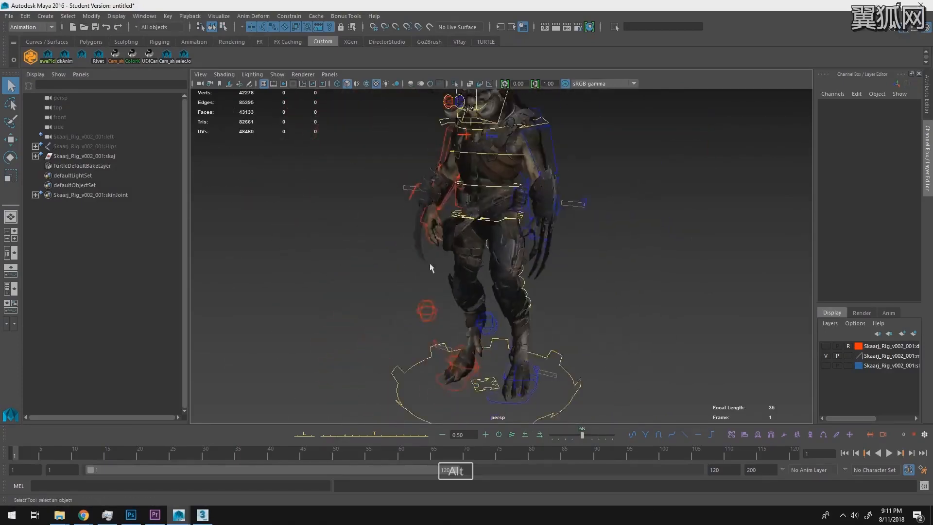
# Try moving the left knee pole vector control and undo the move
pyautogui.keyDown('alt'); pyautogui.moveTo(430, 264); pyautogui.dragTo(413, 267); pyautogui.keyUp('alt')
pyautogui.keyDown('alt'); pyautogui.moveTo(414, 269); pyautogui.dragTo(461, 291, button='middle'); pyautogui.keyUp('alt')
pyautogui.keyDown('alt'); pyautogui.moveTo(461, 291); pyautogui.dragTo(580, 288); pyautogui.keyUp('alt')
pyautogui.click(462, 294)
pyautogui.press('w')
pyautogui.press('z')
pyautogui.keyDown('alt'); pyautogui.moveTo(562, 332); pyautogui.dragTo(550, 309, button='middle'); pyautogui.keyUp('alt')
pyautogui.press('q')
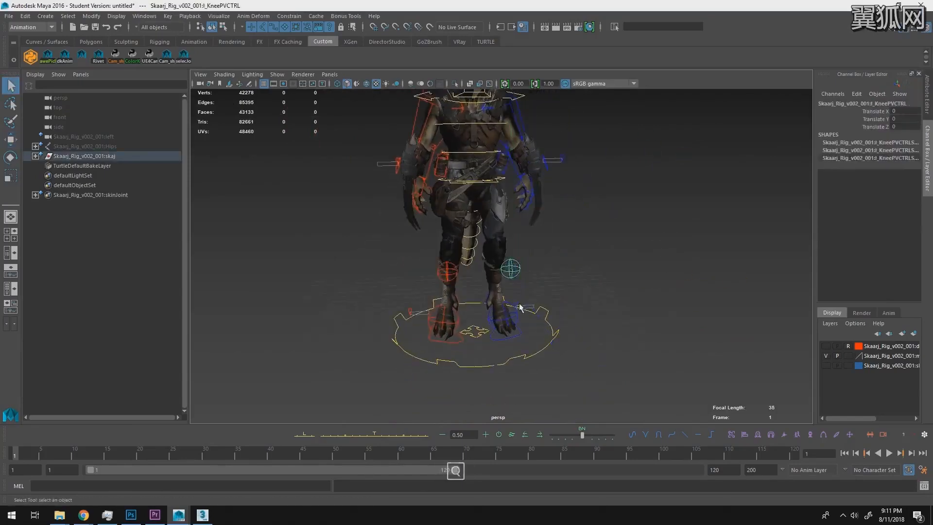
# Try sliding the left leg blender control along X to test switching the leg's control mode
pyautogui.click(518, 307)
pyautogui.press('w')
pyautogui.keyDown('alt'); pyautogui.moveTo(543, 307); pyautogui.dragTo(563, 286, button='right'); pyautogui.keyUp('alt')
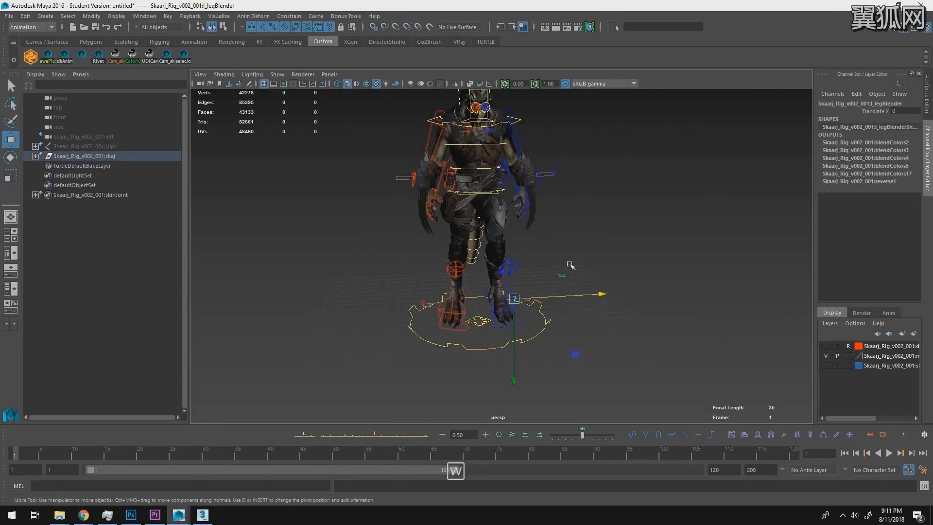
pyautogui.rightClick(570, 265)
pyautogui.keyDown('alt'); pyautogui.moveTo(564, 270); pyautogui.dragTo(602, 300); pyautogui.keyUp('alt')
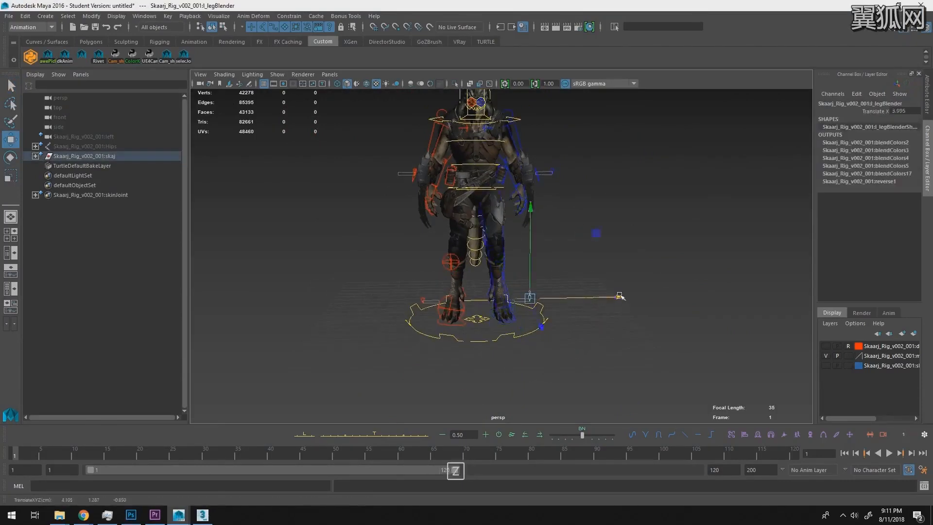
# Try a free rotation of the left clavicle control and undo it
pyautogui.keyDown('alt'); pyautogui.moveTo(593, 216); pyautogui.dragTo(608, 292, button='middle'); pyautogui.keyUp('alt')
pyautogui.keyDown('alt'); pyautogui.moveTo(544, 153); pyautogui.dragTo(612, 179, button='right'); pyautogui.keyUp('alt')
pyautogui.keyDown('alt'); pyautogui.moveTo(612, 180); pyautogui.dragTo(495, 216); pyautogui.keyUp('alt')
pyautogui.press('q')
pyautogui.click(499, 223)
pyautogui.press('e')
pyautogui.press('z')
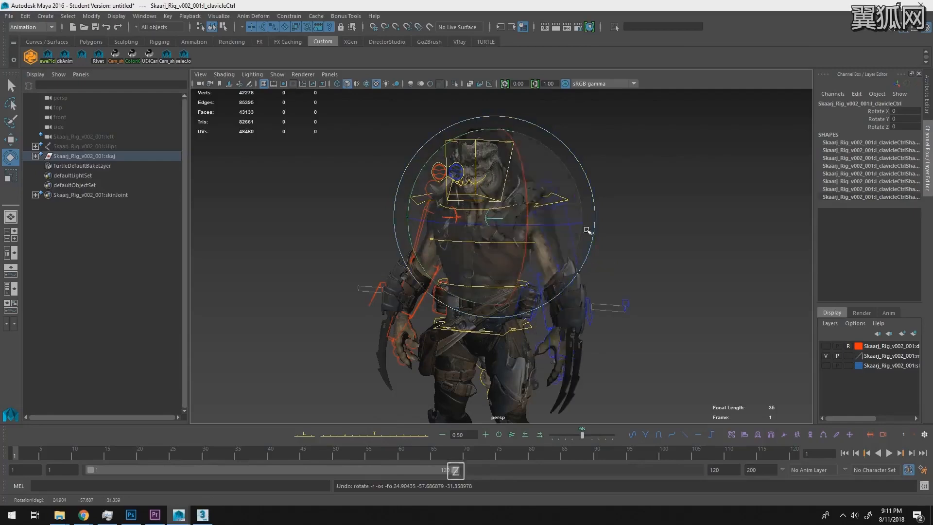
# Set the Rotate tool's axis orientation to Object for the left clavicle control
pyautogui.keyDown('alt'); pyautogui.moveTo(646, 206); pyautogui.dragTo(566, 212); pyautogui.keyUp('alt')
pyautogui.click(542, 208)
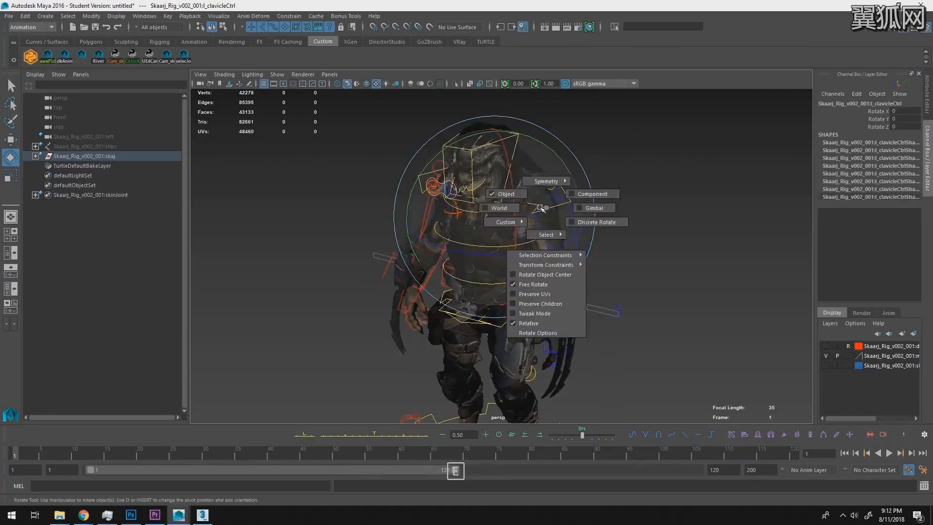
pyautogui.moveTo(509, 199); pyautogui.dragTo(507, 196)
pyautogui.keyDown('alt'); pyautogui.moveTo(552, 187); pyautogui.dragTo(553, 217, button='middle'); pyautogui.keyUp('alt')
pyautogui.keyDown('alt'); pyautogui.moveTo(553, 217); pyautogui.dragTo(669, 279, button='right'); pyautogui.keyUp('alt')
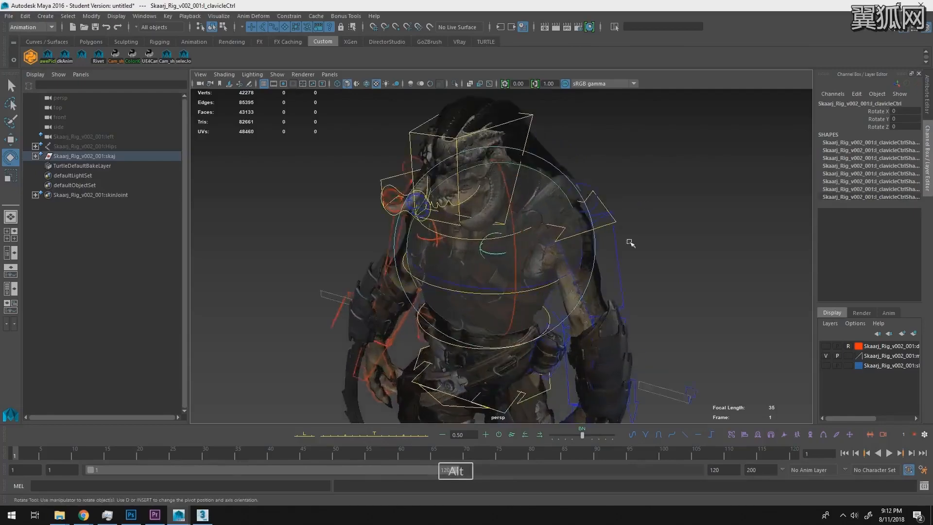
pyautogui.keyDown('alt'); pyautogui.moveTo(631, 243); pyautogui.dragTo(694, 207); pyautogui.keyUp('alt')
pyautogui.press('q')
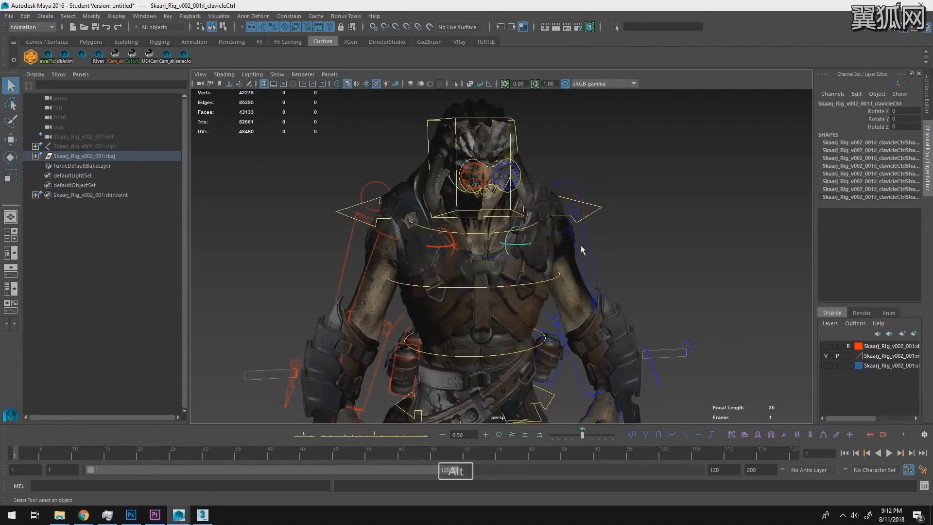
# Try rotating the left clavicle and left upper arm FK controls and undo the rotations
pyautogui.keyDown('alt'); pyautogui.moveTo(582, 250); pyautogui.dragTo(569, 221, button='middle'); pyautogui.keyUp('alt')
pyautogui.click(573, 234)
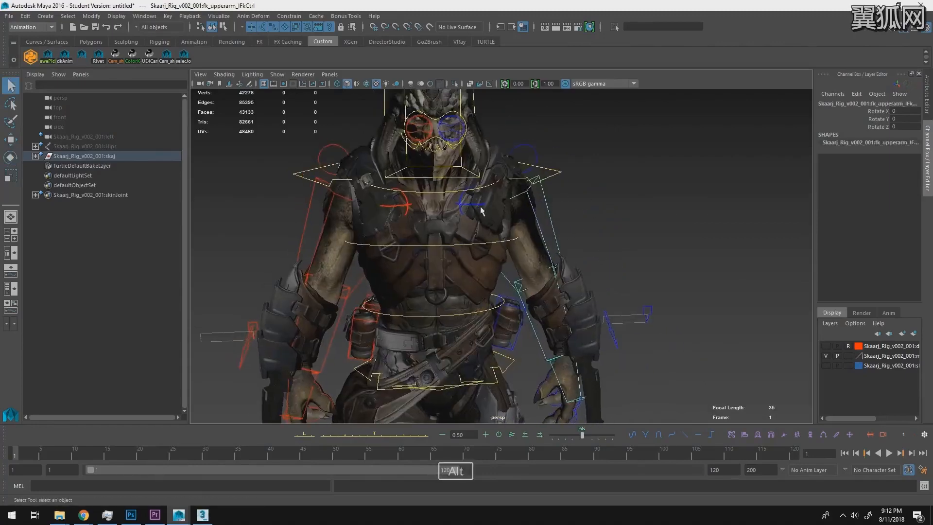
pyautogui.click(482, 205)
pyautogui.press('e')
pyautogui.moveTo(600, 214)
pyautogui.keyDown('alt'); pyautogui.mouseDown()
pyautogui.moveTo(530, 235)
pyautogui.moveTo(609, 224)
pyautogui.mouseUp(); pyautogui.keyUp('alt')
pyautogui.hotkey('ctrl', 'z')
pyautogui.moveTo(537, 185)
pyautogui.mouseDown()
pyautogui.moveTo(540, 203)
pyautogui.moveTo(518, 188)
pyautogui.moveTo(527, 190)
pyautogui.mouseUp()
pyautogui.hotkey('ctrl', 'z')
pyautogui.keyDown('alt'); pyautogui.moveTo(540, 194); pyautogui.dragTo(563, 204, button='right'); pyautogui.keyUp('alt')
pyautogui.click(589, 210)
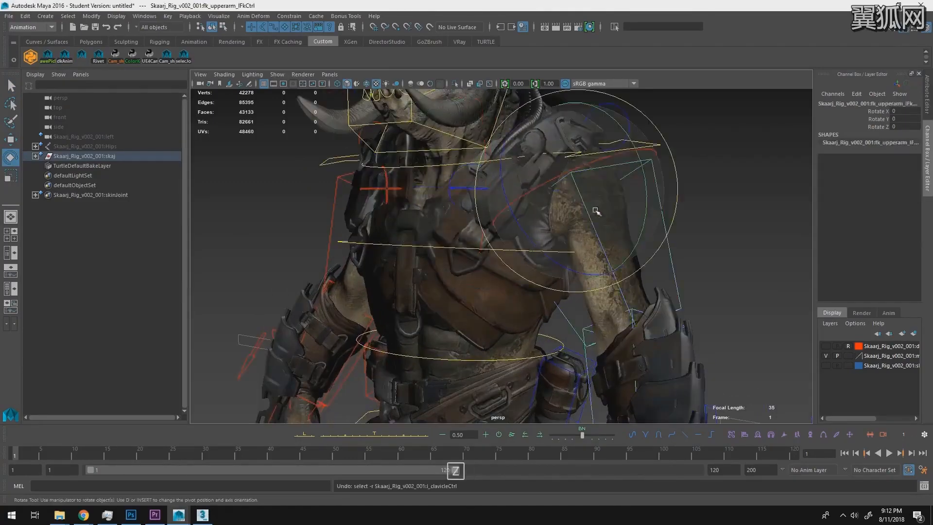
pyautogui.keyDown('alt'); pyautogui.moveTo(593, 210); pyautogui.dragTo(644, 245); pyautogui.keyUp('alt')
pyautogui.press('q')
pyautogui.keyDown('alt'); pyautogui.moveTo(644, 246); pyautogui.dragTo(505, 286, button='right'); pyautogui.keyUp('alt')
pyautogui.keyDown('alt'); pyautogui.moveTo(505, 286); pyautogui.dragTo(567, 250); pyautogui.keyUp('alt')
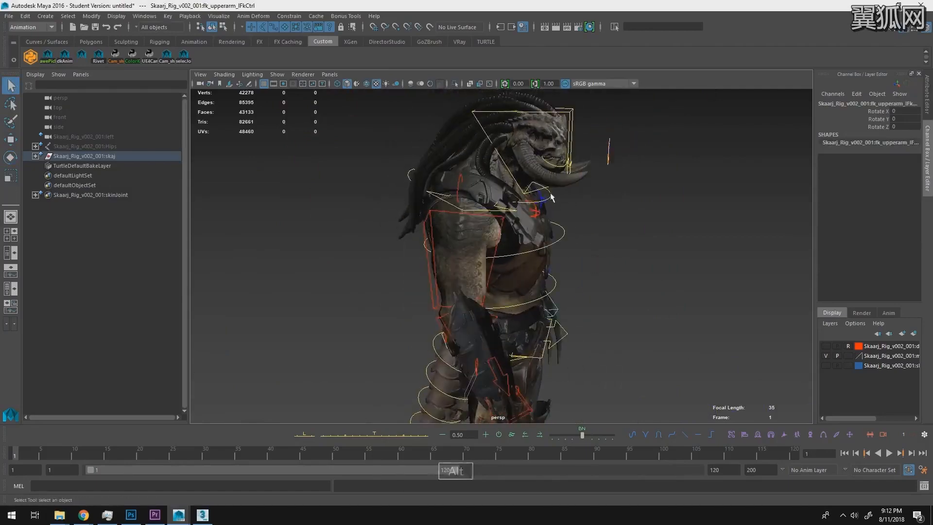
# Try rotating and moving the chest control, and undo each change
pyautogui.click(573, 200)
pyautogui.press('e')
pyautogui.moveTo(578, 188); pyautogui.dragTo(614, 200)
pyautogui.press('z')
pyautogui.press('w')
pyautogui.moveTo(624, 182); pyautogui.dragTo(606, 140, button='middle')
pyautogui.press('z')
pyautogui.press('z')
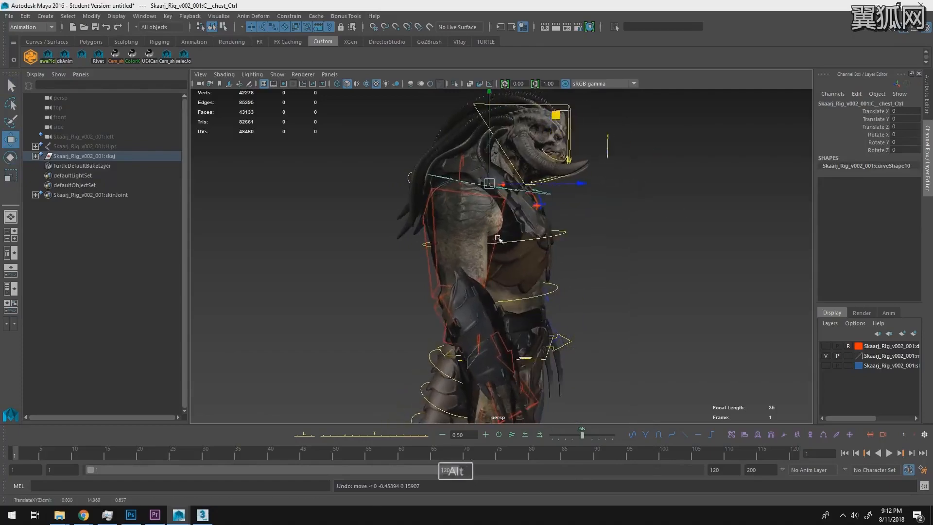
# Try rotating the spine FK controls together around the torso and undo the rotation
pyautogui.press('q')
pyautogui.keyDown('alt'); pyautogui.moveTo(500, 240); pyautogui.dragTo(564, 254); pyautogui.keyUp('alt')
pyautogui.click(451, 241)
pyautogui.keyDown('ctrl'); pyautogui.keyDown('shift'); pyautogui.click(443, 298); pyautogui.keyUp('shift'); pyautogui.keyUp('ctrl')
pyautogui.press('e')
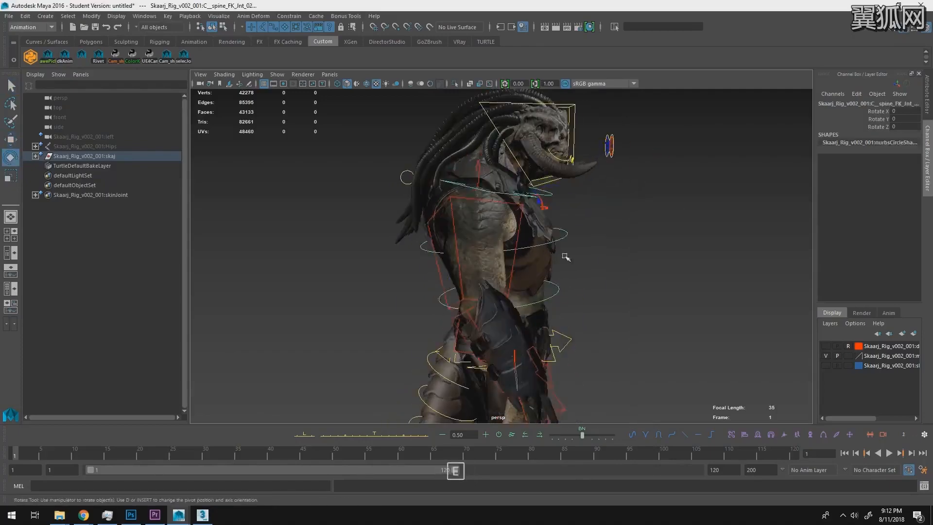
pyautogui.moveTo(564, 254); pyautogui.dragTo(587, 258, button='middle')
pyautogui.press('z')
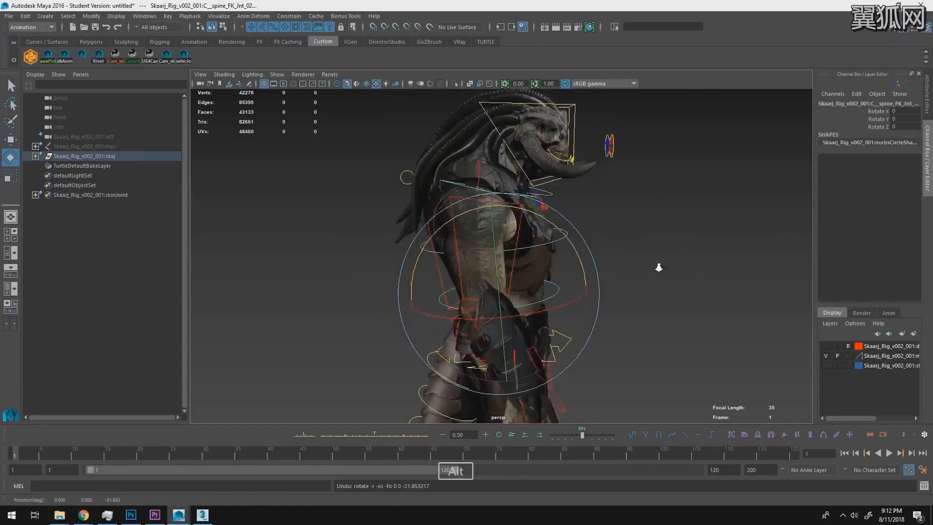
# Select the right upper arm FK control and examine the arm controls from the front
pyautogui.keyDown('alt'); pyautogui.moveTo(586, 258); pyautogui.dragTo(558, 202); pyautogui.keyUp('alt')
pyautogui.press('q')
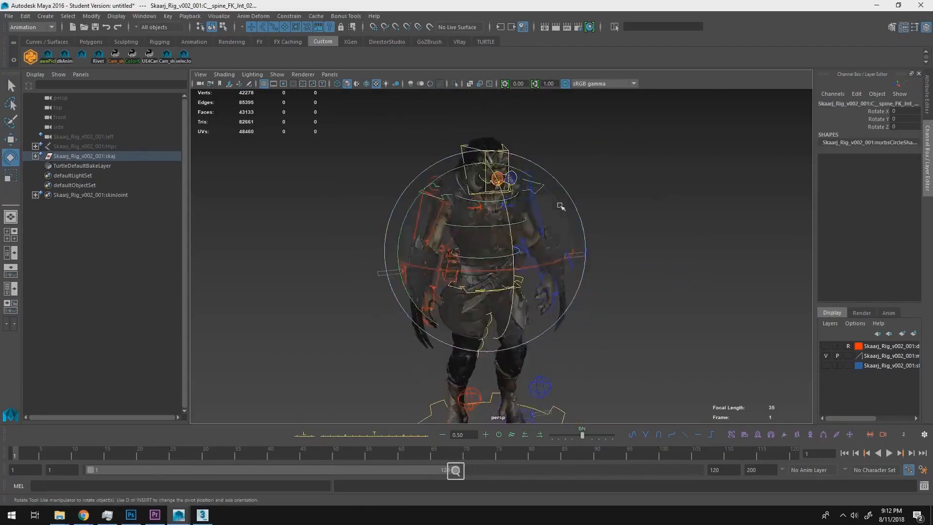
pyautogui.keyDown('alt'); pyautogui.moveTo(444, 236); pyautogui.dragTo(415, 219); pyautogui.keyUp('alt')
pyautogui.click(416, 219)
pyautogui.click(417, 222)
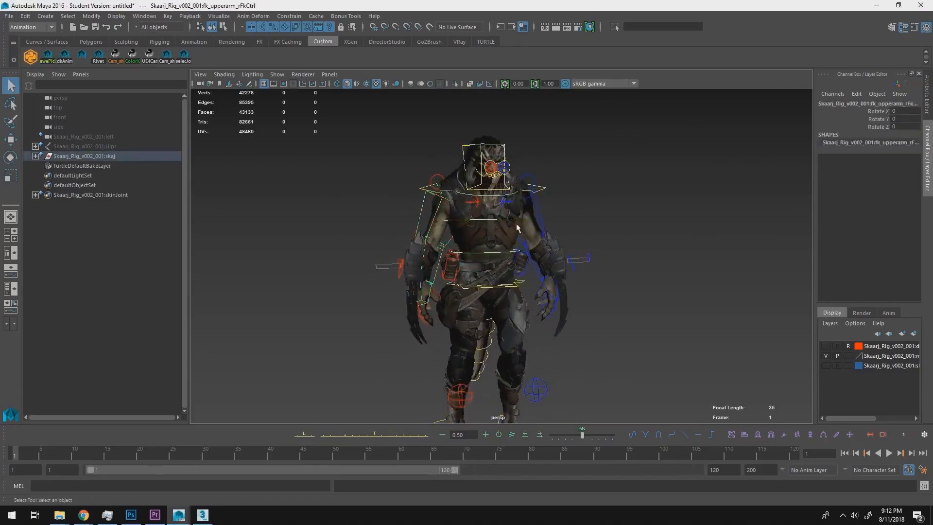
pyautogui.keyDown('alt'); pyautogui.moveTo(556, 218); pyautogui.dragTo(413, 204); pyautogui.keyUp('alt')
pyautogui.click(582, 199)
# Try another rotation of the spine FK controls from a side view and undo it
pyautogui.keyDown('alt'); pyautogui.moveTo(464, 246); pyautogui.dragTo(536, 219); pyautogui.keyUp('alt')
pyautogui.press('e')
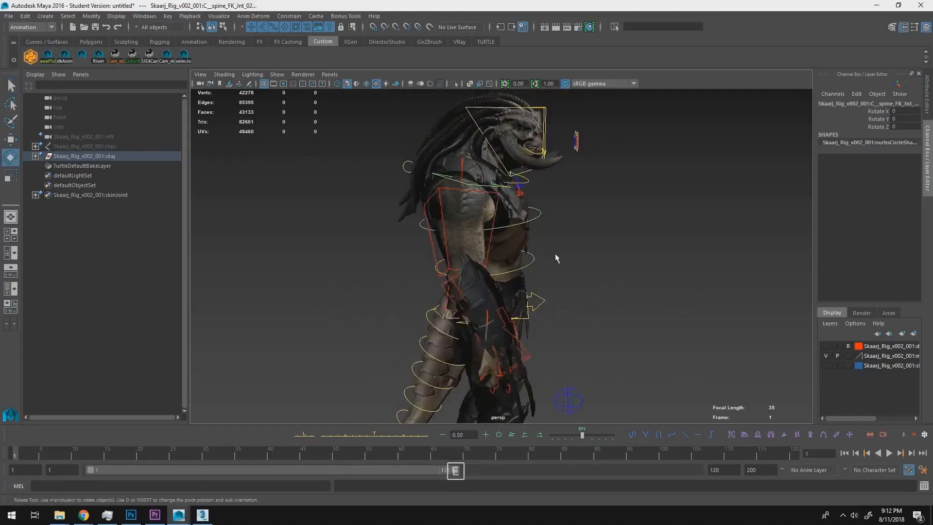
pyautogui.click(554, 261)
pyautogui.keyDown('alt'); pyautogui.moveTo(652, 205); pyautogui.dragTo(679, 238); pyautogui.keyUp('alt')
pyautogui.moveTo(678, 238); pyautogui.dragTo(613, 200, button='middle')
pyautogui.press('z')
# Examine the rig's torso, head, arm and tail controls from several angles and distances
pyautogui.keyDown('alt'); pyautogui.moveTo(654, 223); pyautogui.dragTo(631, 214); pyautogui.keyUp('alt')
pyautogui.keyDown('alt'); pyautogui.moveTo(631, 214); pyautogui.dragTo(581, 204, button='right'); pyautogui.keyUp('alt')
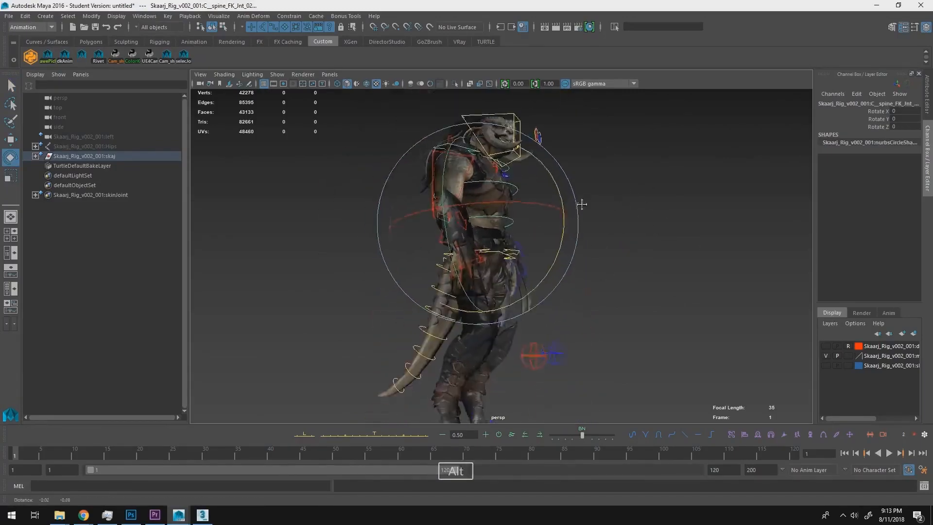
pyautogui.keyDown('alt'); pyautogui.moveTo(581, 204); pyautogui.dragTo(524, 214); pyautogui.keyUp('alt')
pyautogui.keyDown('alt'); pyautogui.moveTo(577, 234); pyautogui.dragTo(595, 240, button='middle'); pyautogui.keyUp('alt')
pyautogui.keyDown('alt'); pyautogui.moveTo(595, 240); pyautogui.dragTo(664, 217, button='right'); pyautogui.keyUp('alt')
pyautogui.keyDown('alt'); pyautogui.moveTo(665, 217); pyautogui.dragTo(574, 290); pyautogui.keyUp('alt')
pyautogui.keyDown('alt'); pyautogui.moveTo(575, 290); pyautogui.dragTo(568, 205, button='right'); pyautogui.keyUp('alt')
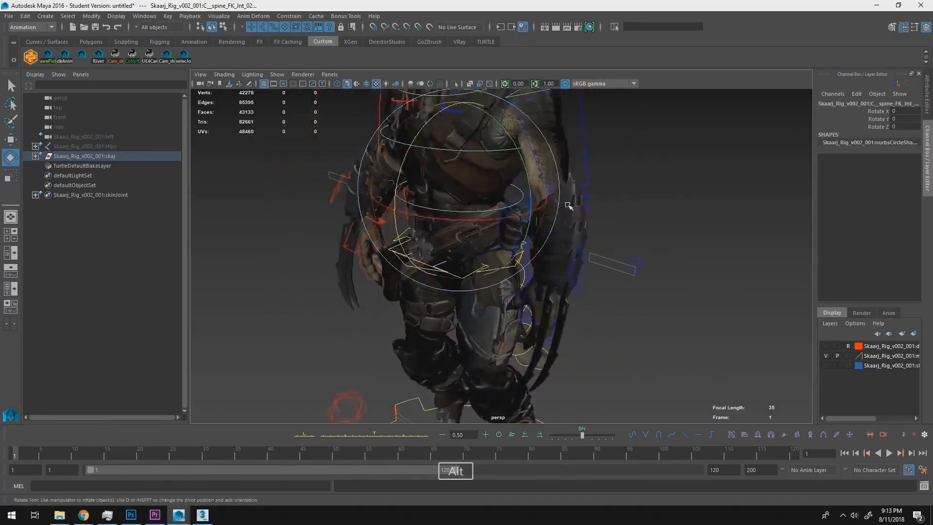
pyautogui.keyDown('alt'); pyautogui.moveTo(568, 205); pyautogui.dragTo(649, 182); pyautogui.keyUp('alt')
pyautogui.keyDown('alt'); pyautogui.moveTo(649, 183); pyautogui.dragTo(657, 240, button='middle'); pyautogui.keyUp('alt')
pyautogui.keyDown('alt'); pyautogui.moveTo(716, 223); pyautogui.dragTo(714, 232, button='middle'); pyautogui.keyUp('alt')
pyautogui.keyDown('alt'); pyautogui.moveTo(714, 214); pyautogui.dragTo(710, 233); pyautogui.keyUp('alt')
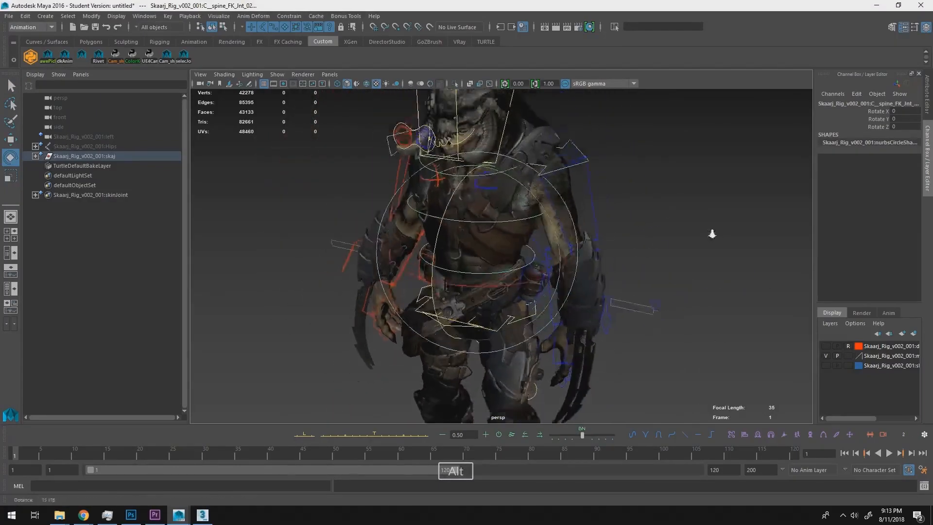
pyautogui.keyDown('alt'); pyautogui.moveTo(711, 234); pyautogui.dragTo(673, 209, button='right'); pyautogui.keyUp('alt')
pyautogui.keyDown('alt'); pyautogui.moveTo(672, 209); pyautogui.dragTo(657, 235, button='middle'); pyautogui.keyUp('alt')
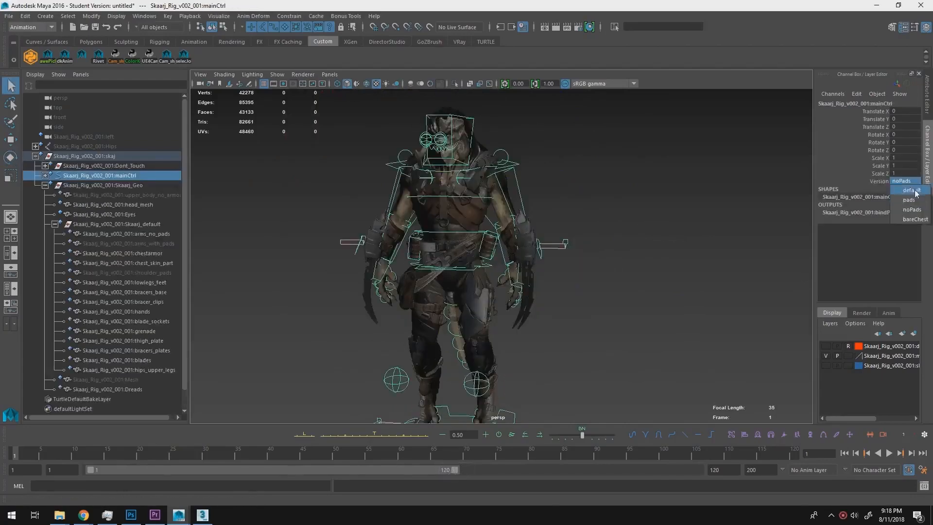
# Try the default, pads and noPads options of the main control's Version attribute and inspect the shoulders
pyautogui.click(912, 190)
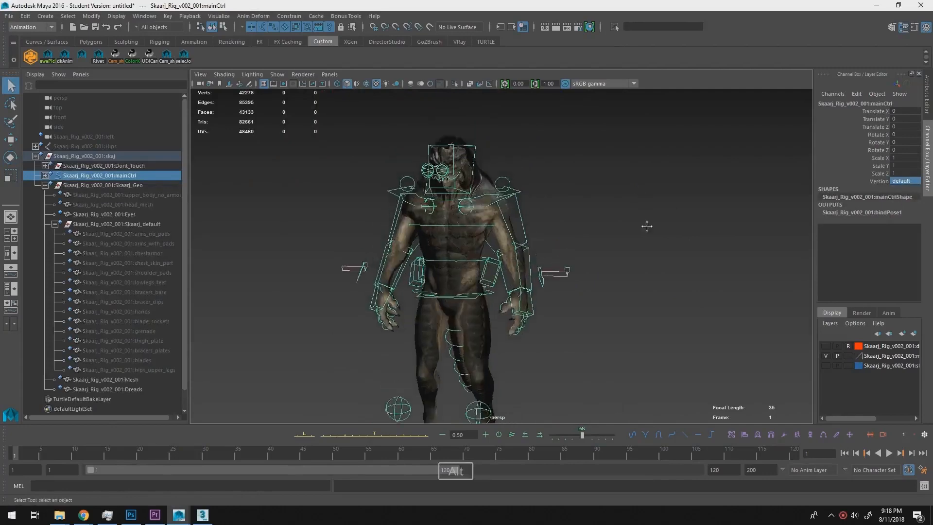
pyautogui.keyDown('alt'); pyautogui.moveTo(645, 223); pyautogui.dragTo(612, 243, button='right'); pyautogui.keyUp('alt')
pyautogui.click(901, 182)
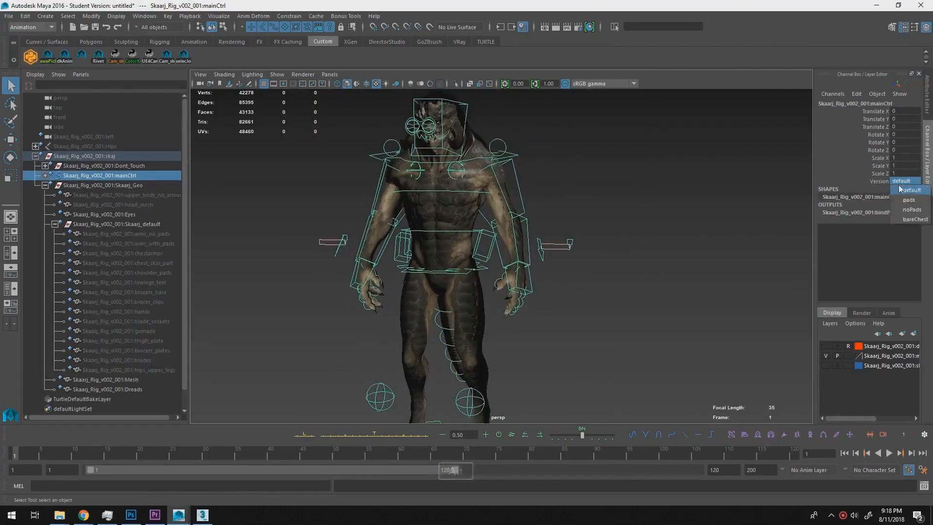
pyautogui.click(915, 200)
pyautogui.click(906, 182)
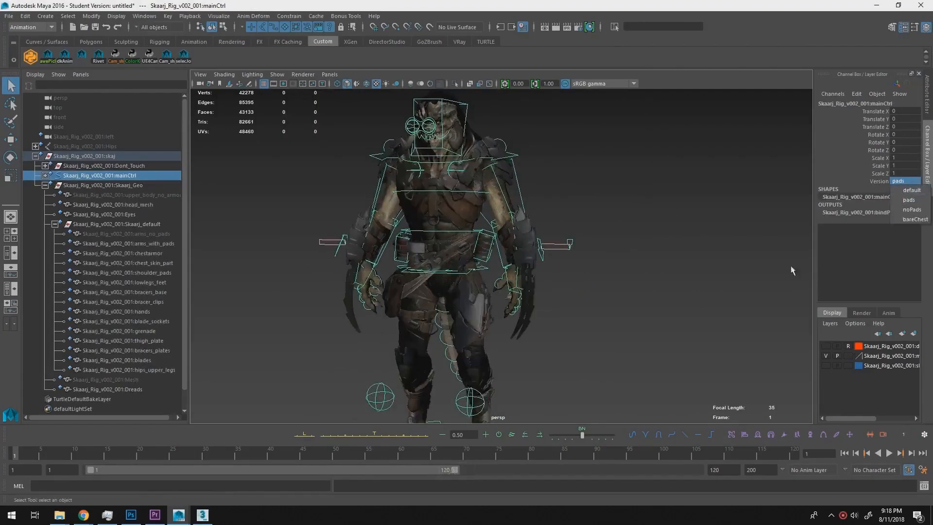
pyautogui.click(913, 209)
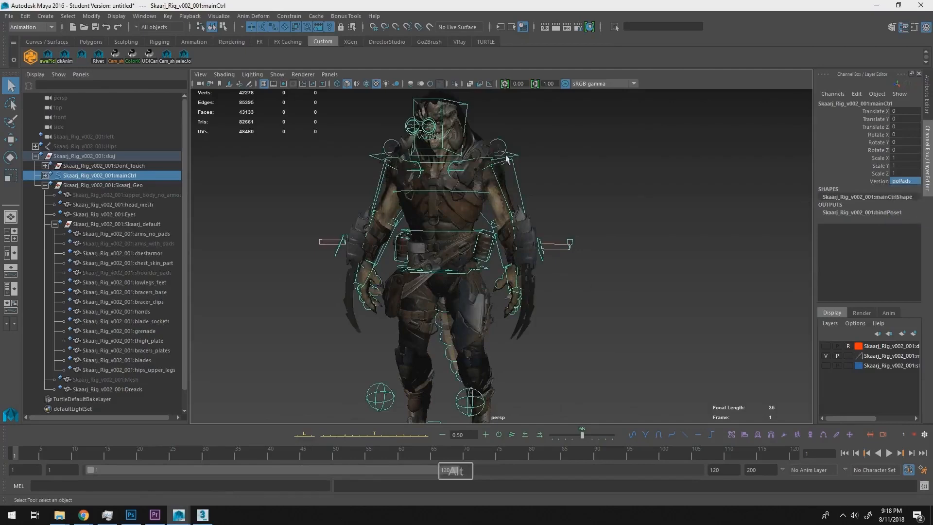
pyautogui.keyDown('alt'); pyautogui.moveTo(506, 158); pyautogui.dragTo(567, 205, button='right'); pyautogui.keyUp('alt')
pyautogui.keyDown('alt'); pyautogui.moveTo(539, 212); pyautogui.dragTo(578, 209); pyautogui.keyUp('alt')
# Try the bareChest option of the main control's Version attribute and inspect the character from the side
pyautogui.click(905, 181)
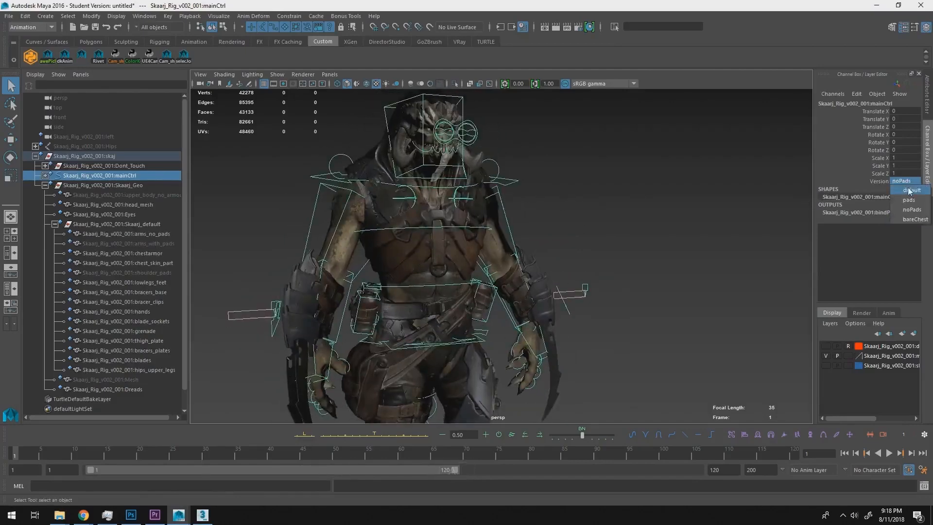
pyautogui.click(914, 219)
pyautogui.keyDown('alt'); pyautogui.moveTo(663, 248); pyautogui.dragTo(721, 210); pyautogui.keyUp('alt')
# Set the main control's Version attribute to pads and check the character from several sides
pyautogui.click(910, 181)
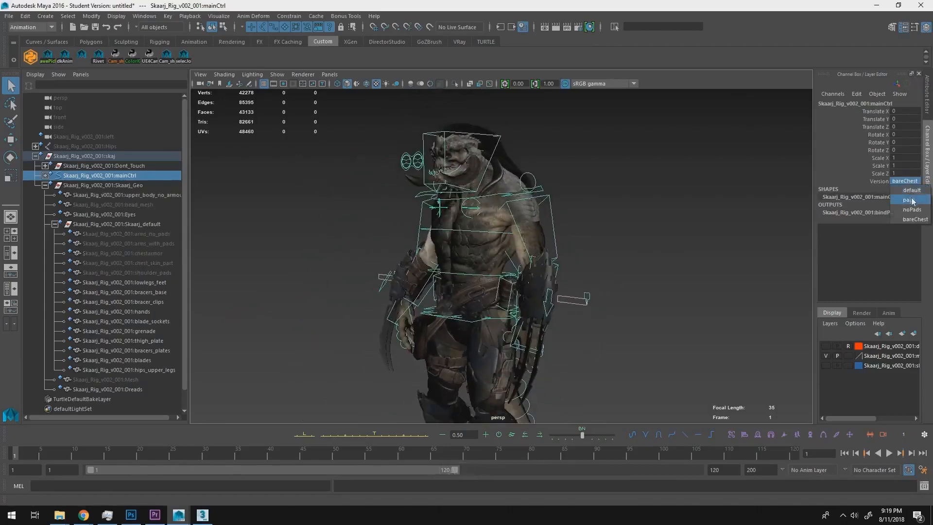
pyautogui.click(915, 200)
pyautogui.keyDown('alt'); pyautogui.moveTo(646, 258); pyautogui.dragTo(687, 247); pyautogui.keyUp('alt')
pyautogui.keyDown('alt'); pyautogui.moveTo(601, 270); pyautogui.dragTo(540, 269); pyautogui.keyUp('alt')
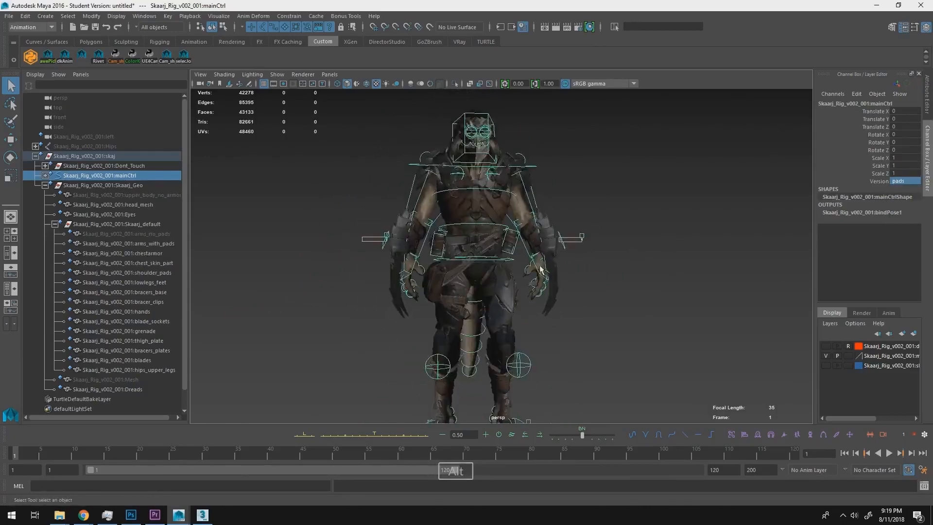
pyautogui.keyDown('alt'); pyautogui.moveTo(627, 248); pyautogui.dragTo(535, 262); pyautogui.keyUp('alt')
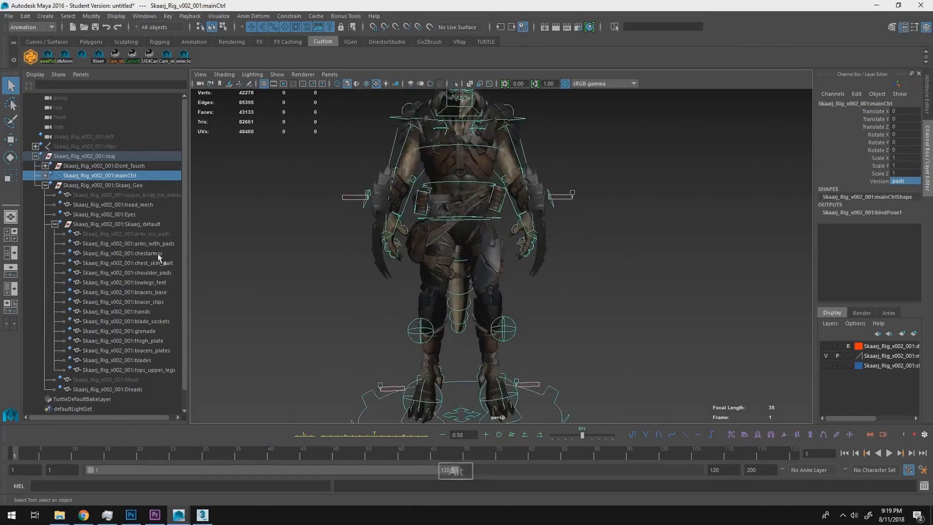
pyautogui.click(132, 204)
pyautogui.keyDown('shift'); pyautogui.click(136, 214); pyautogui.keyUp('shift')
pyautogui.keyDown('alt'); pyautogui.moveTo(565, 153); pyautogui.dragTo(573, 183, button='middle'); pyautogui.keyUp('alt')
pyautogui.click(567, 181)
pyautogui.keyDown('alt'); pyautogui.moveTo(571, 183); pyautogui.dragTo(476, 198); pyautogui.keyUp('alt')
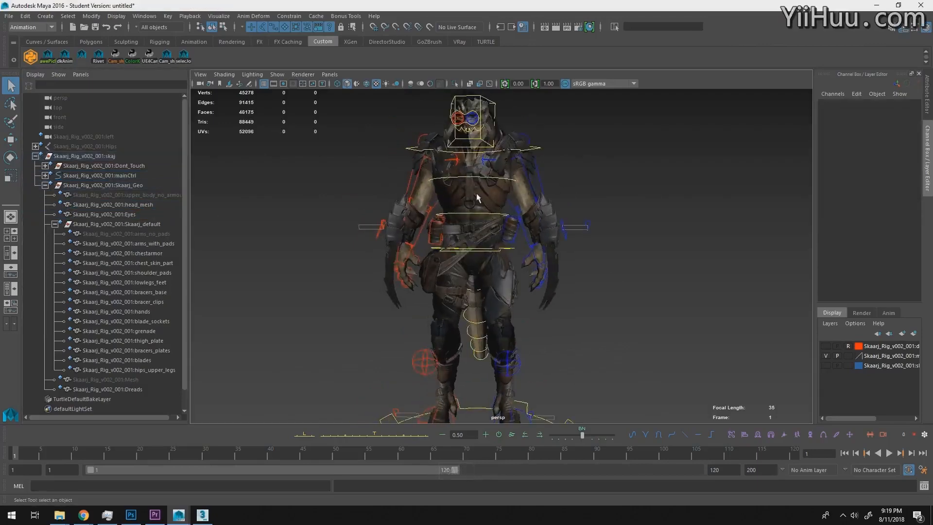
# Select the head mesh, eyes, Skaarj_default group with all its visible meshes, and the dreads in the Outliner
pyautogui.click(134, 204)
pyautogui.keyDown('ctrl'); pyautogui.click(150, 215); pyautogui.keyUp('ctrl')
pyautogui.keyDown('ctrl'); pyautogui.click(146, 224); pyautogui.keyUp('ctrl')
pyautogui.keyDown('ctrl'); pyautogui.click(155, 243); pyautogui.keyUp('ctrl')
pyautogui.keyDown('ctrl'); pyautogui.click(160, 255); pyautogui.keyUp('ctrl')
pyautogui.keyDown('ctrl'); pyautogui.click(158, 264); pyautogui.keyUp('ctrl')
pyautogui.keyDown('ctrl'); pyautogui.click(155, 273); pyautogui.keyUp('ctrl')
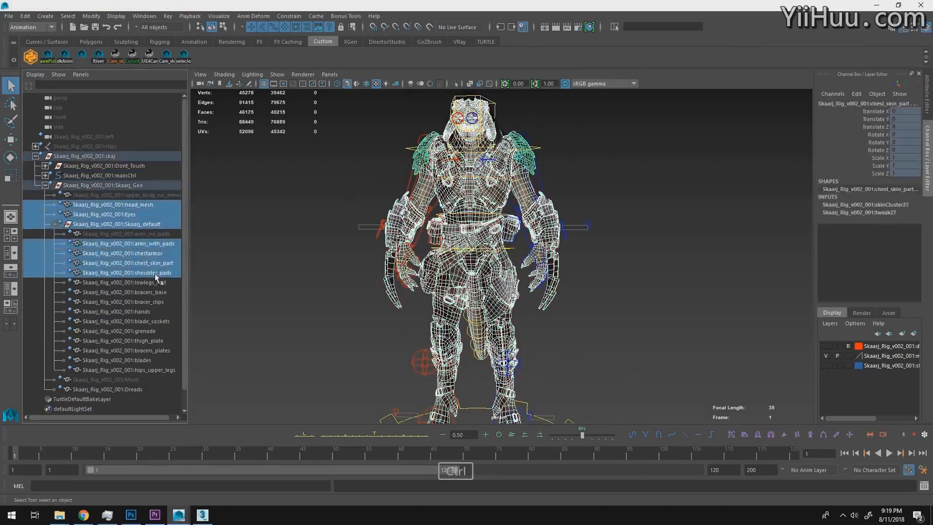
pyautogui.keyDown('ctrl'); pyautogui.click(156, 283); pyautogui.keyUp('ctrl')
pyautogui.keyDown('ctrl'); pyautogui.click(155, 293); pyautogui.keyUp('ctrl')
pyautogui.keyDown('ctrl'); pyautogui.click(155, 303); pyautogui.keyUp('ctrl')
pyautogui.keyDown('ctrl'); pyautogui.click(154, 312); pyautogui.keyUp('ctrl')
pyautogui.keyDown('ctrl'); pyautogui.click(154, 322); pyautogui.keyUp('ctrl')
pyautogui.keyDown('ctrl'); pyautogui.click(155, 331); pyautogui.keyUp('ctrl')
pyautogui.keyDown('ctrl'); pyautogui.click(152, 341); pyautogui.keyUp('ctrl')
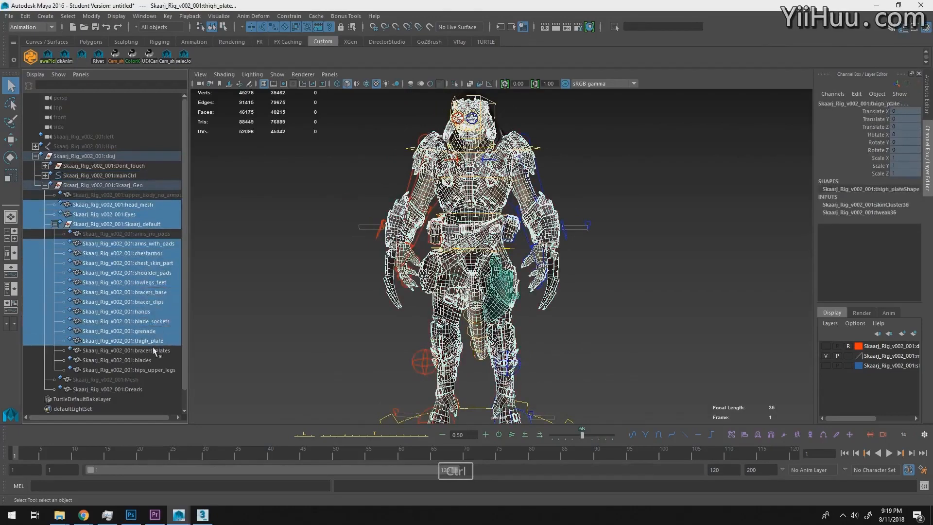
pyautogui.keyDown('ctrl'); pyautogui.click(147, 351); pyautogui.keyUp('ctrl')
pyautogui.keyDown('ctrl'); pyautogui.click(142, 360); pyautogui.keyUp('ctrl')
pyautogui.keyDown('ctrl'); pyautogui.click(138, 370); pyautogui.keyUp('ctrl')
pyautogui.keyDown('ctrl'); pyautogui.click(132, 388); pyautogui.keyUp('ctrl')
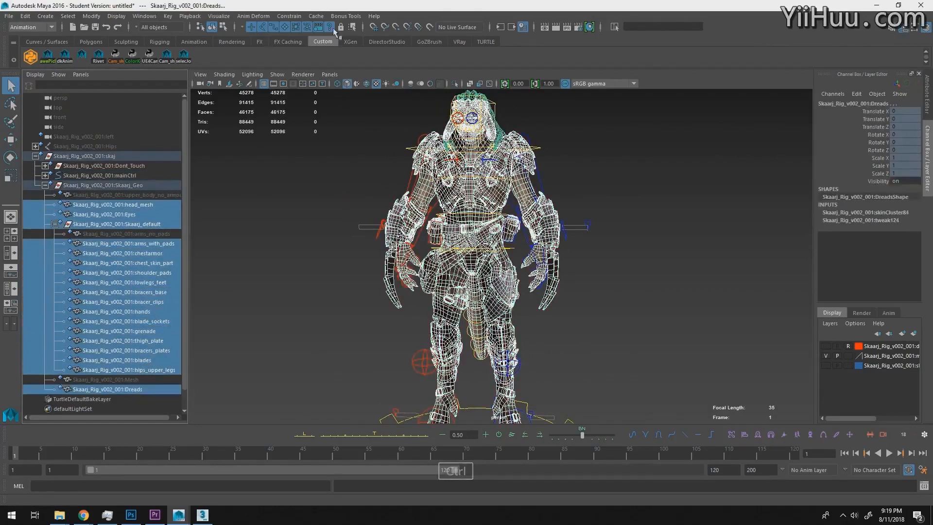
# Open the Alembic export for the selected meshes, review its UV Write and World Space options, and cancel at the file dialog
pyautogui.click(315, 16)
pyautogui.moveTo(340, 33)
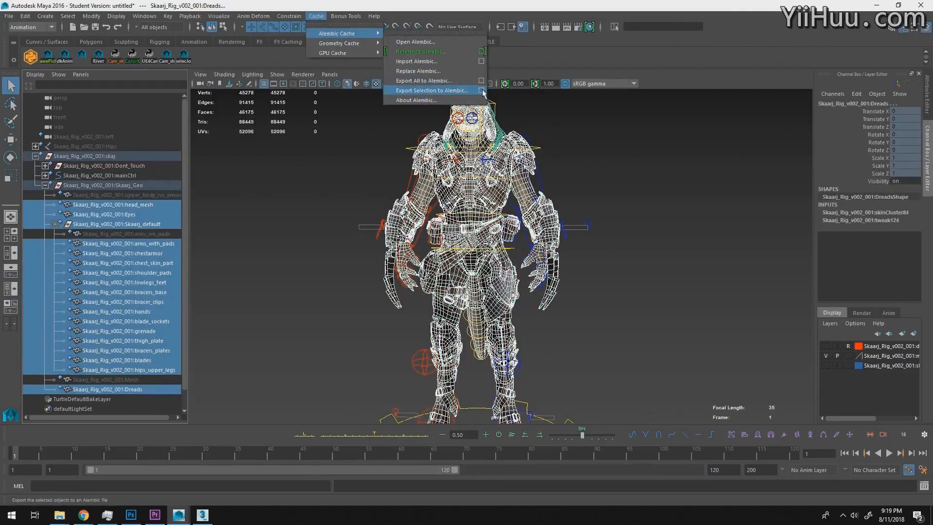
pyautogui.click(463, 90)
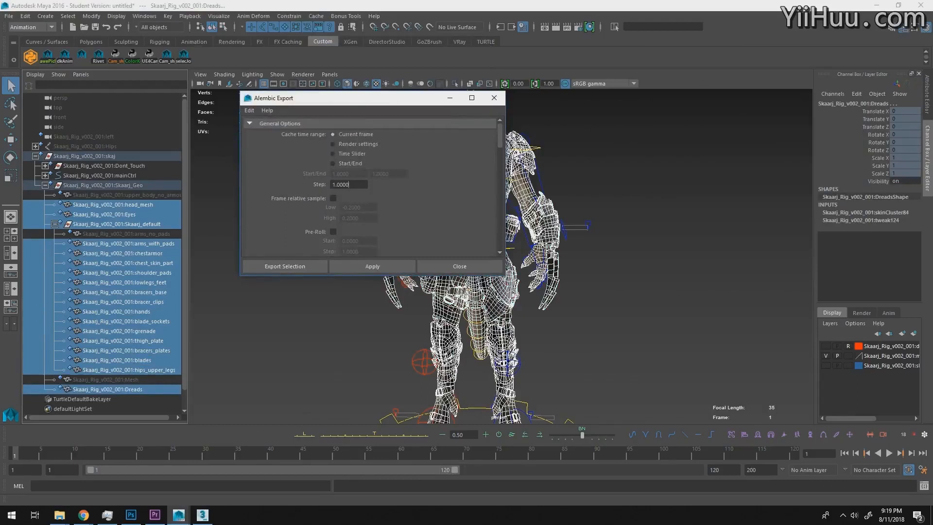
pyautogui.moveTo(499, 131); pyautogui.dragTo(504, 219)
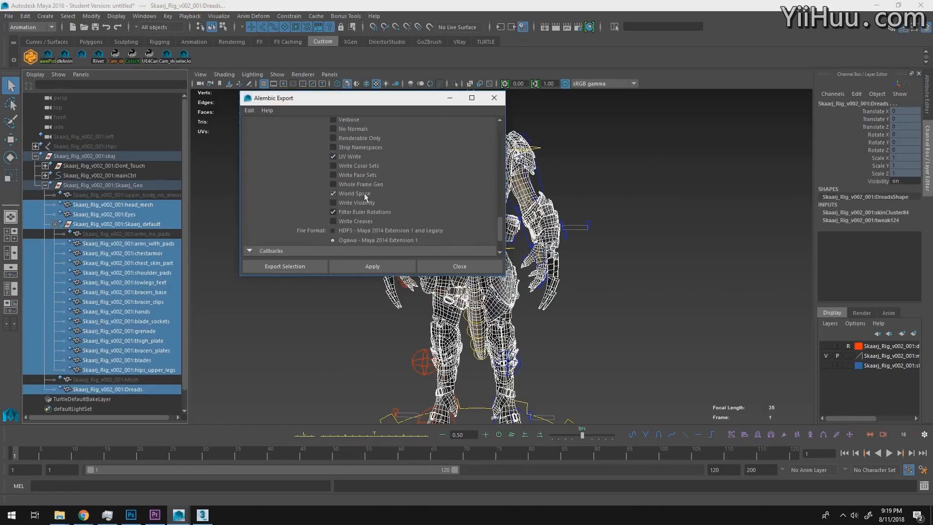
pyautogui.click(385, 267)
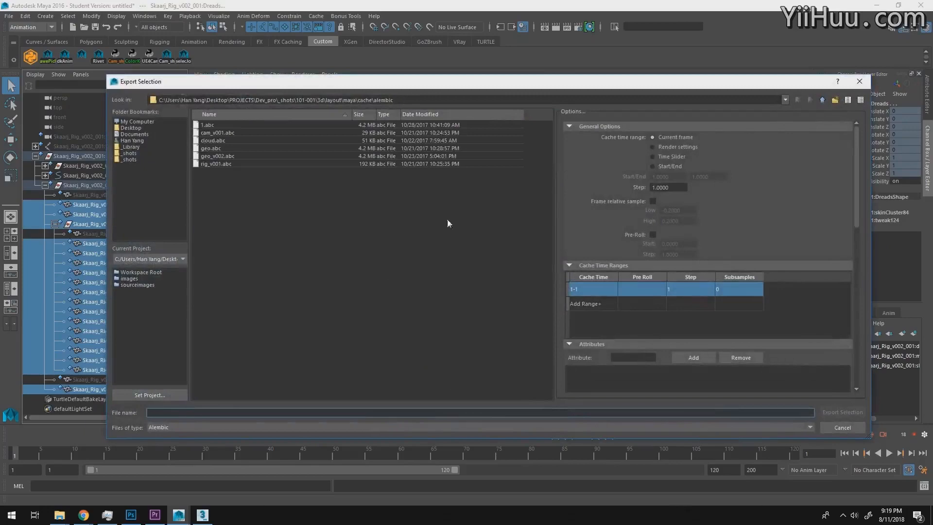
pyautogui.click(860, 81)
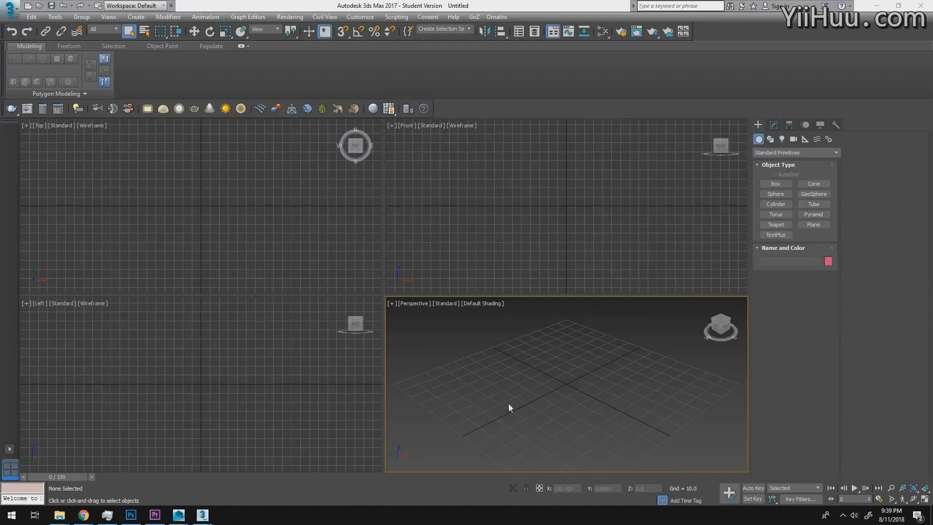
pyautogui.click(169, 215)
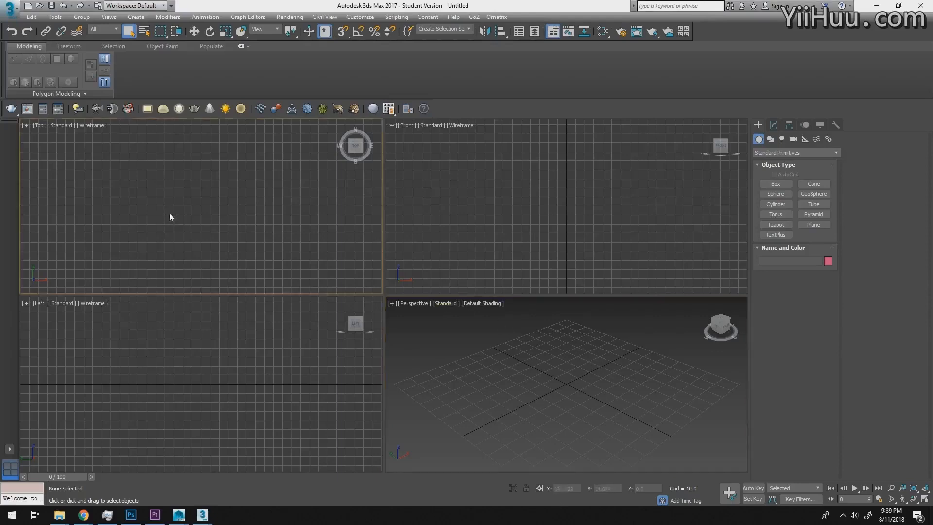
pyautogui.click(568, 228)
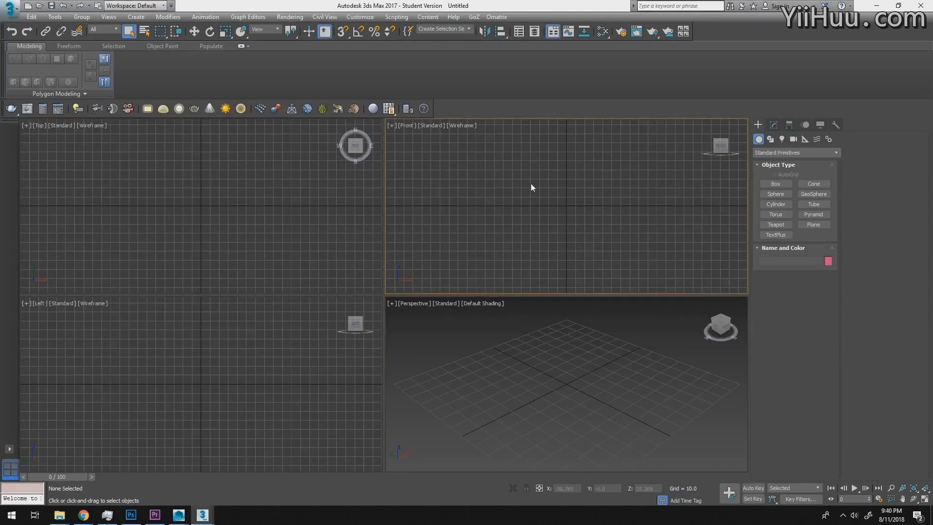
pyautogui.click(533, 371)
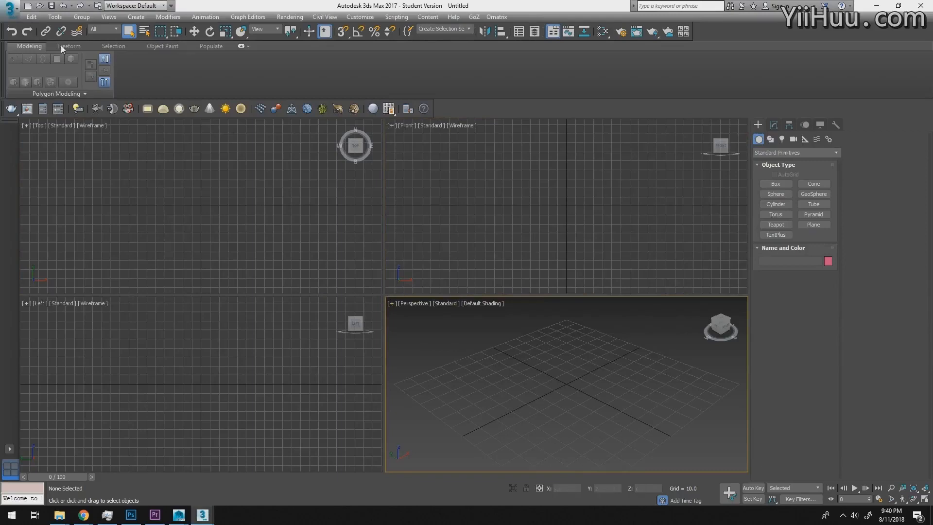
# Import skaj_v001.abc from the v001 folder with Import to Scene Root and Fit Time Range enabled
pyautogui.click(11, 10)
pyautogui.click(44, 145)
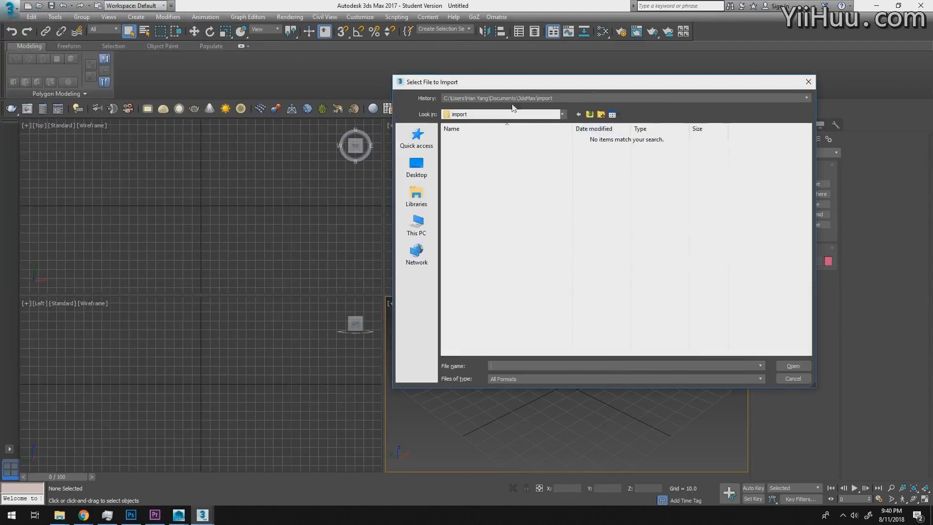
pyautogui.press('ctrl')
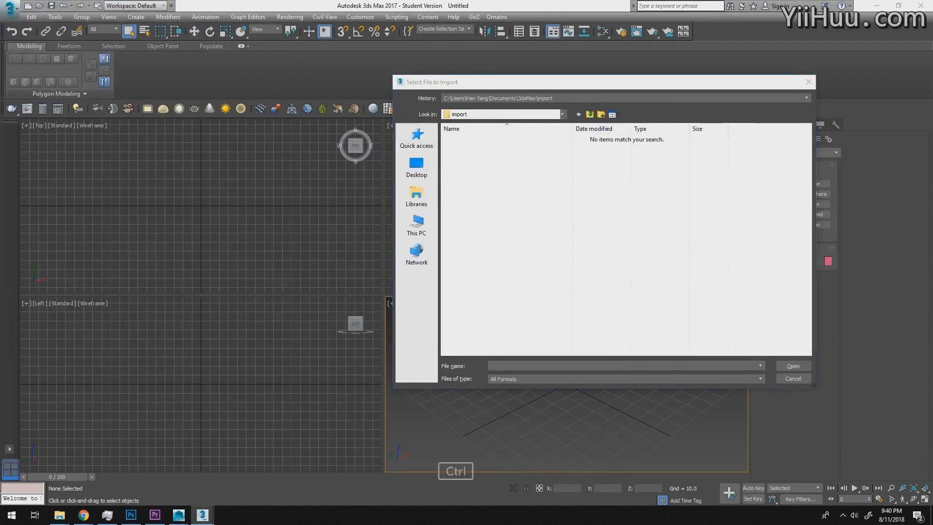
pyautogui.hotkey('ctrl', 'c')
pyautogui.click(550, 363)
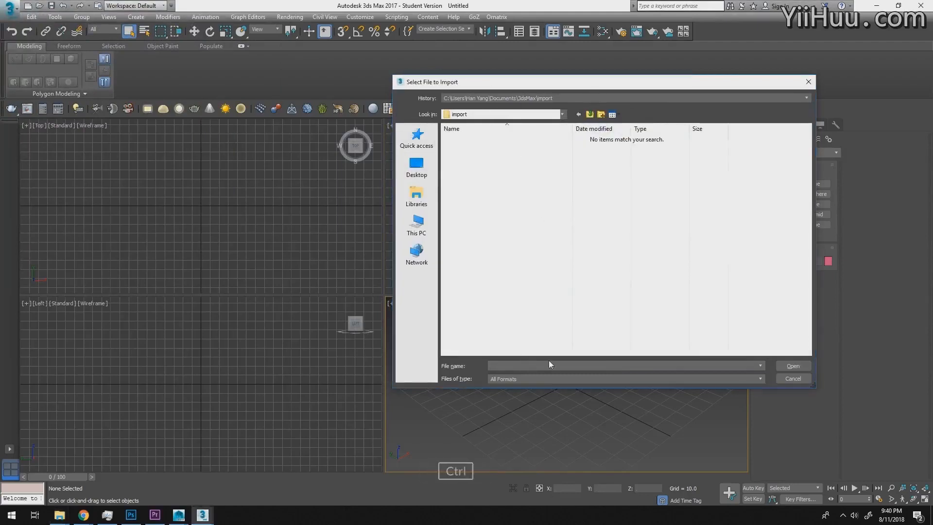
pyautogui.hotkey('ctrl', 'v')
pyautogui.press('Return')
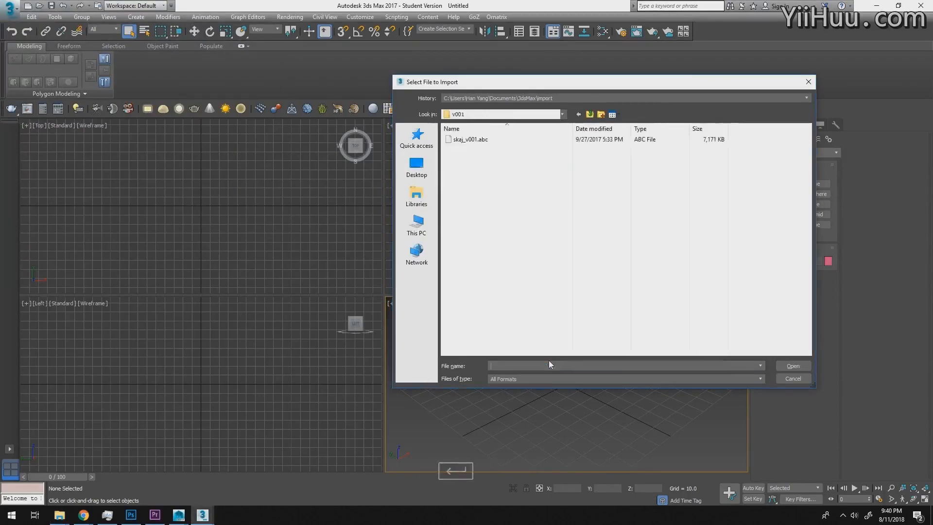
pyautogui.doubleClick(481, 141)
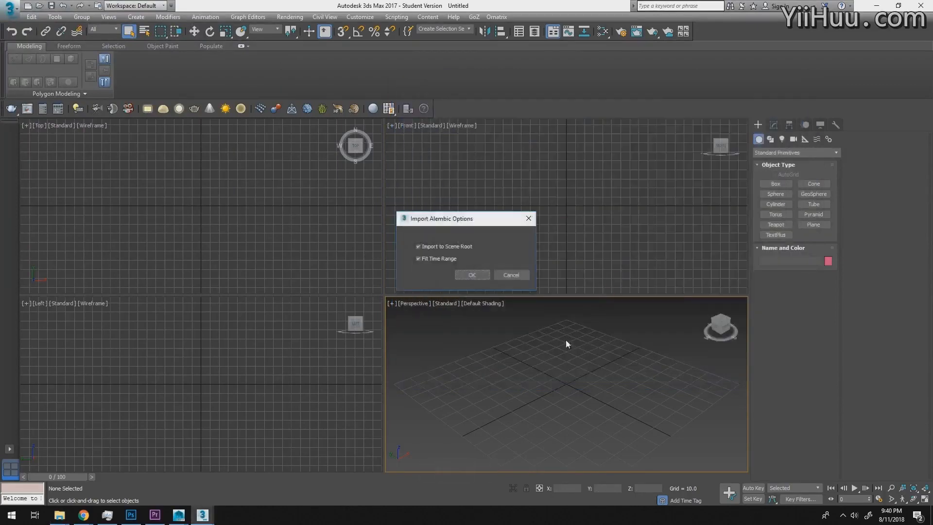
pyautogui.click(472, 275)
# Maximize the Perspective viewport around the imported character and toggle edged faces to check its mesh
pyautogui.hotkey('alt', 'w')
pyautogui.keyDown('alt'); pyautogui.moveTo(558, 252); pyautogui.dragTo(535, 260, button='middle'); pyautogui.keyUp('alt')
pyautogui.scroll(2, 527, 259)
pyautogui.press('F4')
pyautogui.press('F4')
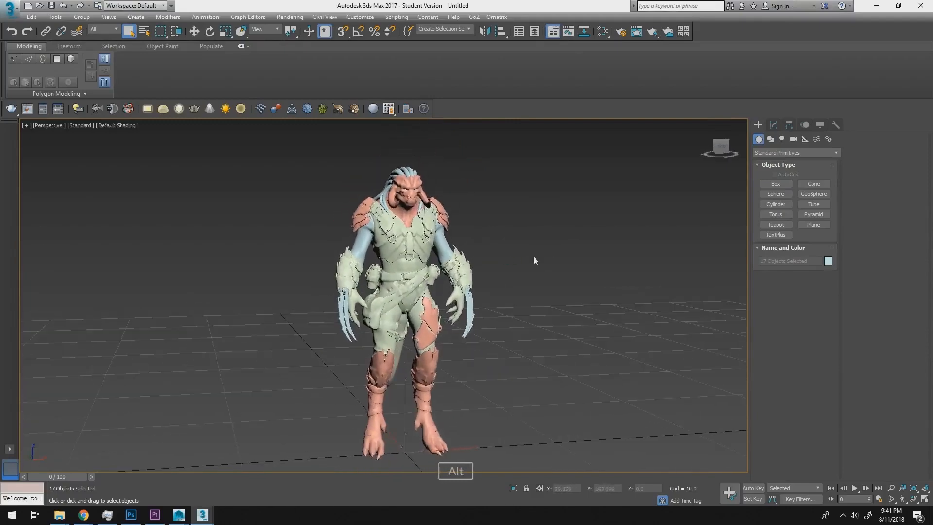
# Give all imported character meshes the same light grey object color and deselect them
pyautogui.moveTo(311, 380); pyautogui.dragTo(304, 400)
pyautogui.click(531, 278)
pyautogui.click(523, 308)
pyautogui.keyDown('alt'); pyautogui.moveTo(523, 311); pyautogui.dragTo(527, 306, button='middle'); pyautogui.keyUp('alt')
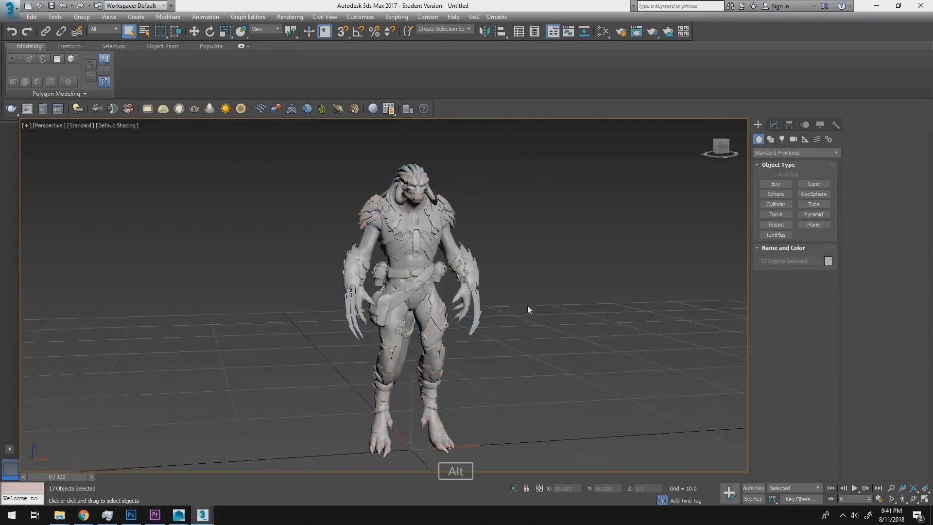
pyautogui.click(526, 305)
pyautogui.keyDown('alt'); pyautogui.moveTo(624, 312); pyautogui.dragTo(594, 284, button='middle'); pyautogui.keyUp('alt')
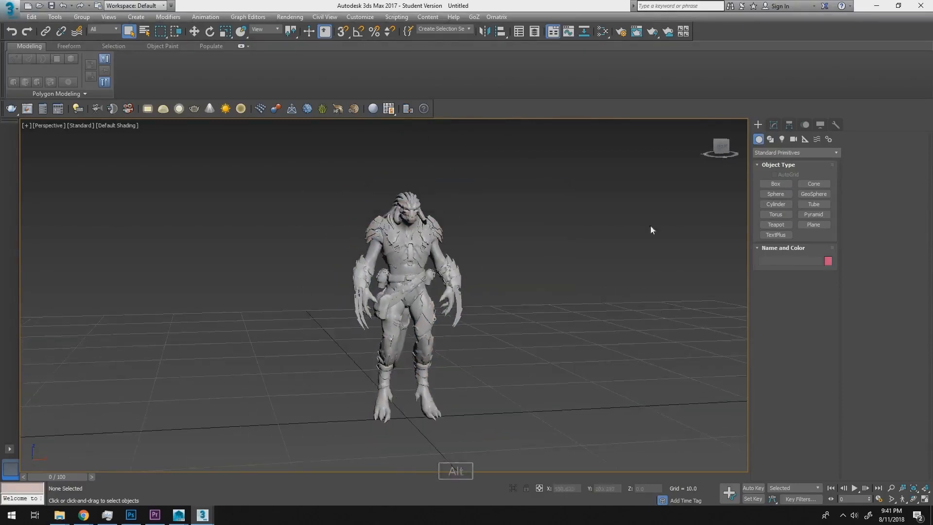
# Create a VRayLight of type Dome on the ground beside the character
pyautogui.click(782, 139)
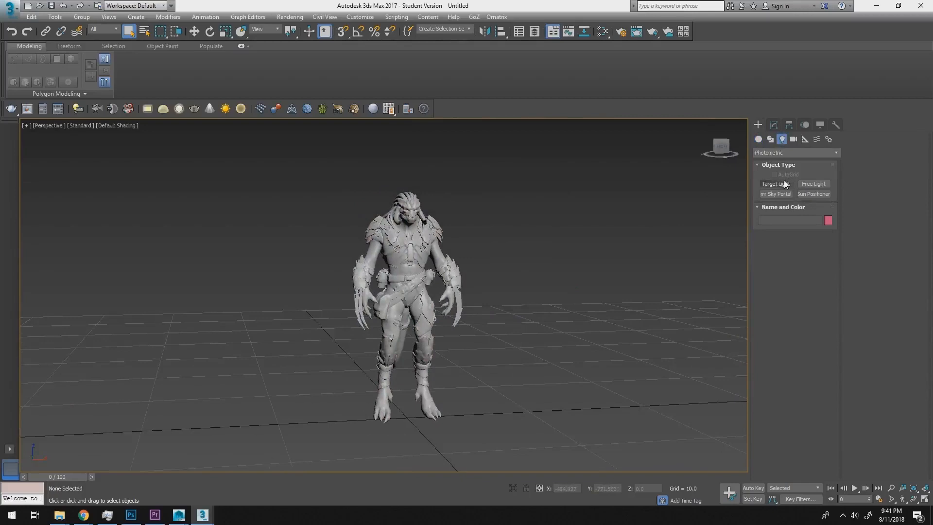
pyautogui.click(798, 154)
pyautogui.click(777, 180)
pyautogui.click(785, 183)
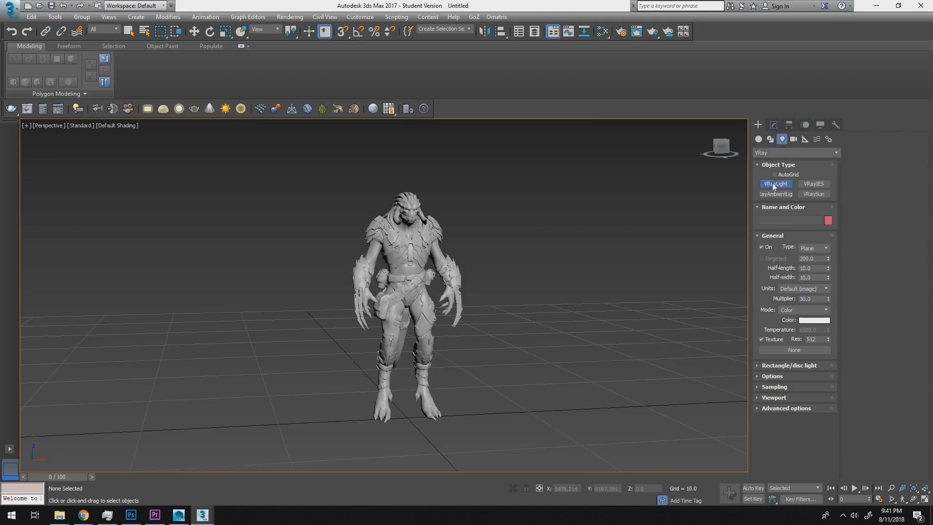
pyautogui.click(820, 248)
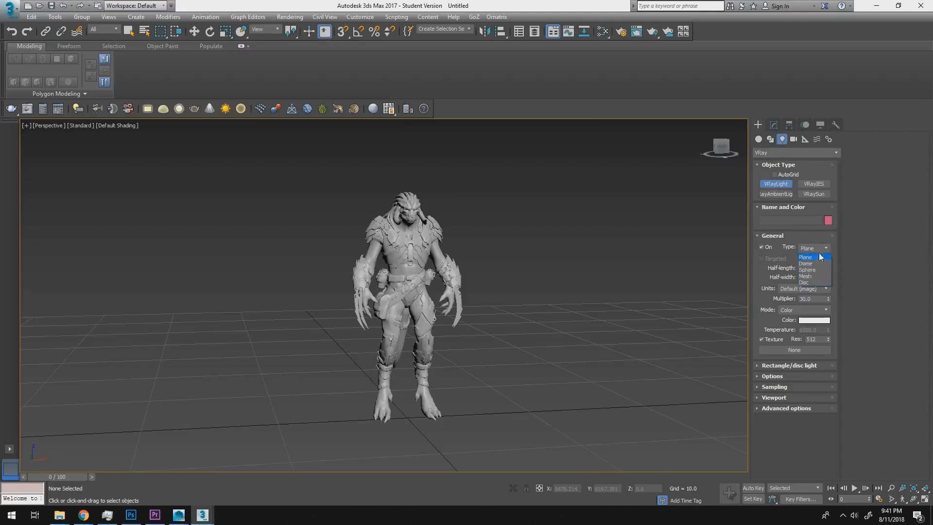
pyautogui.click(813, 265)
pyautogui.keyDown('alt'); pyautogui.moveTo(569, 340); pyautogui.dragTo(558, 369, button='middle'); pyautogui.keyUp('alt')
pyautogui.click(555, 376)
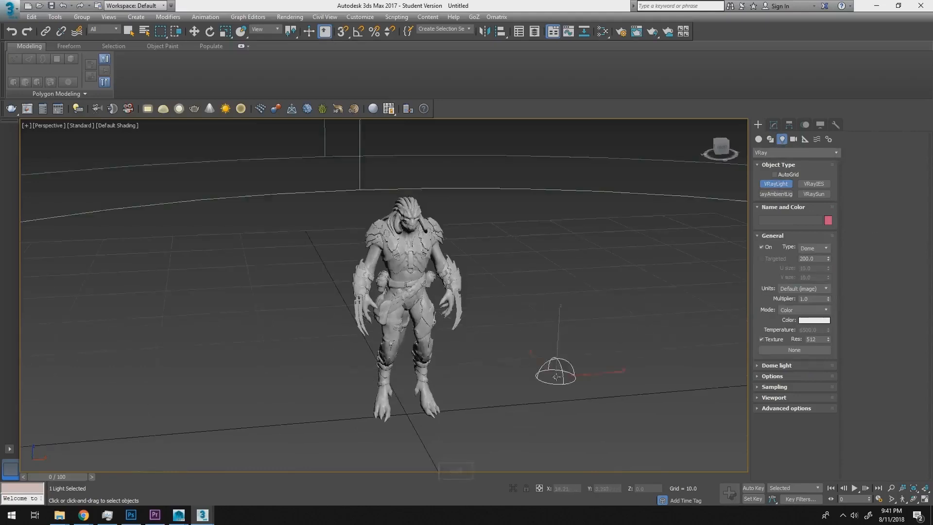
pyautogui.scroll(-3, 622, 343)
pyautogui.keyDown('alt'); pyautogui.moveTo(564, 311); pyautogui.dragTo(580, 291, button='middle'); pyautogui.keyUp('alt')
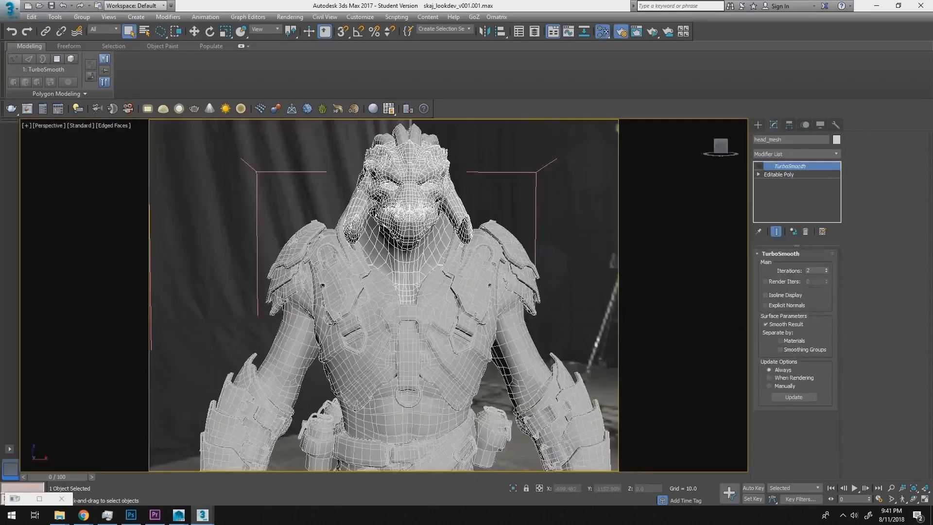
# Open the Slate Material Editor in the untitled scene and narrow it so the dome light's parameters stay accessible
pyautogui.hotkey('alt', 'Tab')
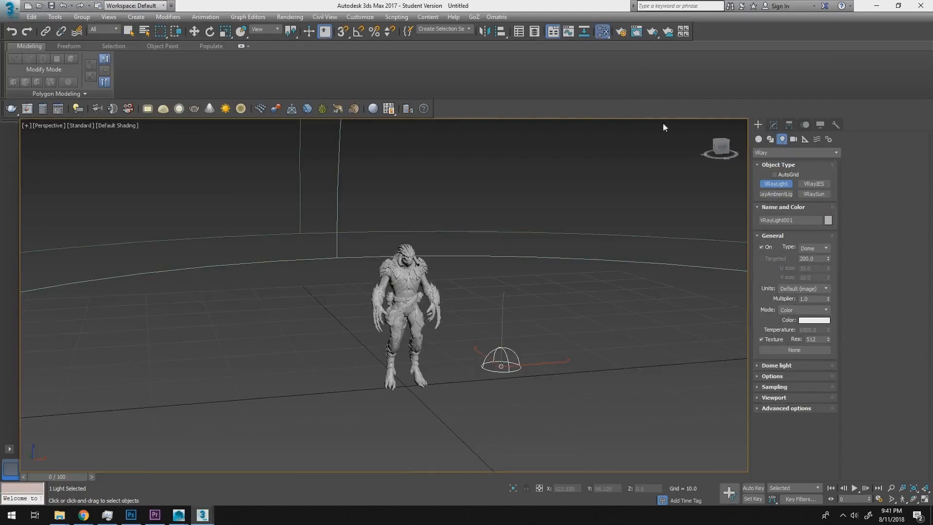
pyautogui.press('m')
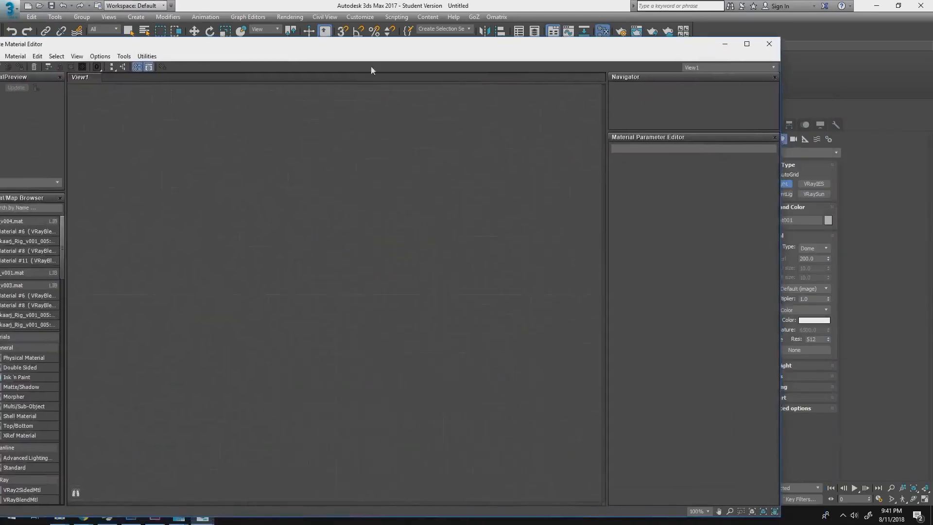
pyautogui.moveTo(437, 50); pyautogui.dragTo(456, 28)
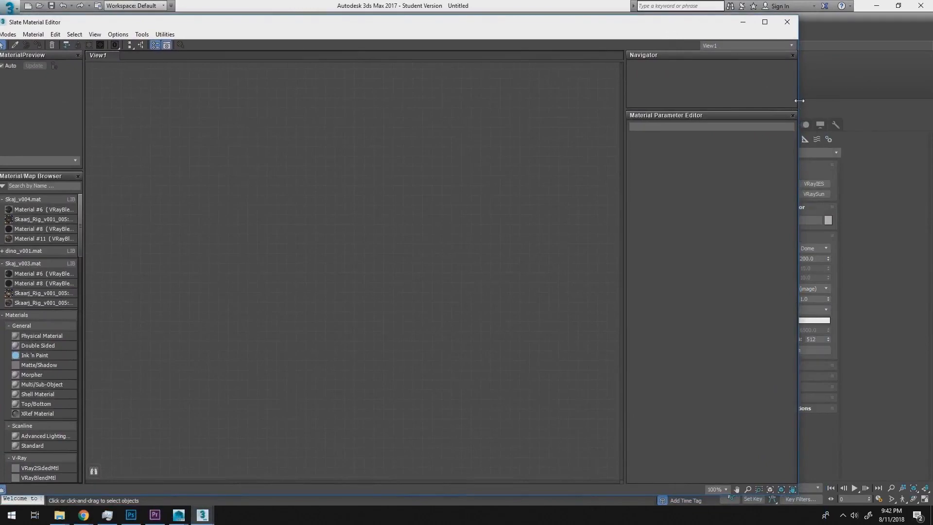
pyautogui.moveTo(797, 101); pyautogui.dragTo(639, 103)
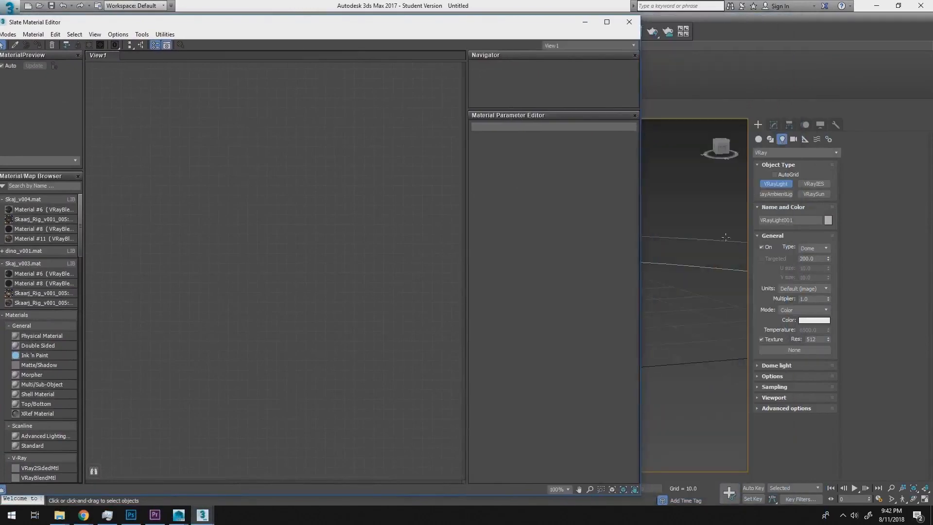
# Assign a VRayHDRI map to the dome light's texture slot without choosing an image file yet
pyautogui.click(794, 350)
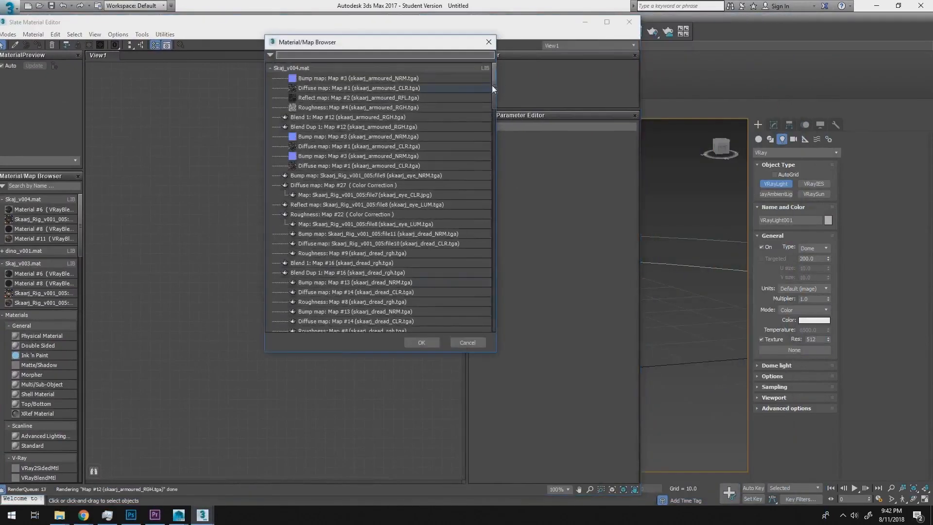
pyautogui.moveTo(494, 83); pyautogui.dragTo(493, 94)
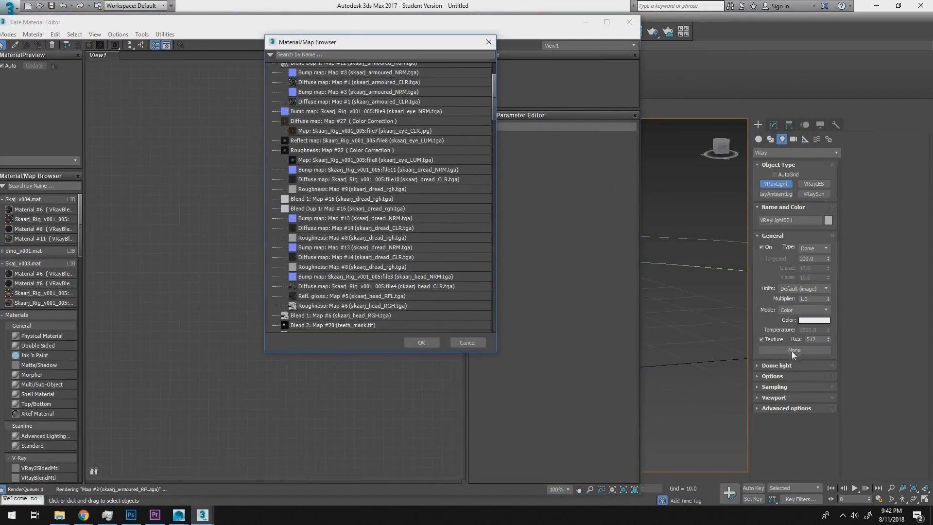
pyautogui.moveTo(492, 113); pyautogui.dragTo(494, 293)
pyautogui.scroll(-1, 467, 292)
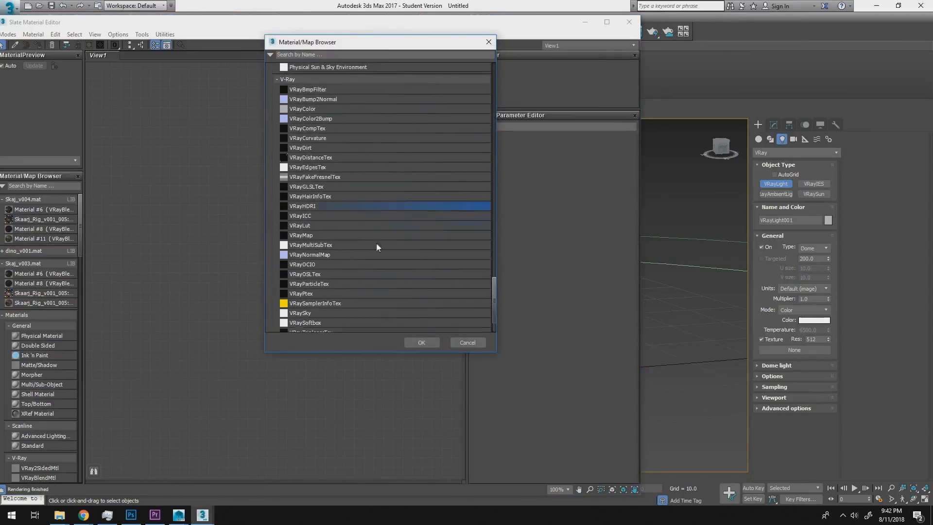
pyautogui.click(427, 345)
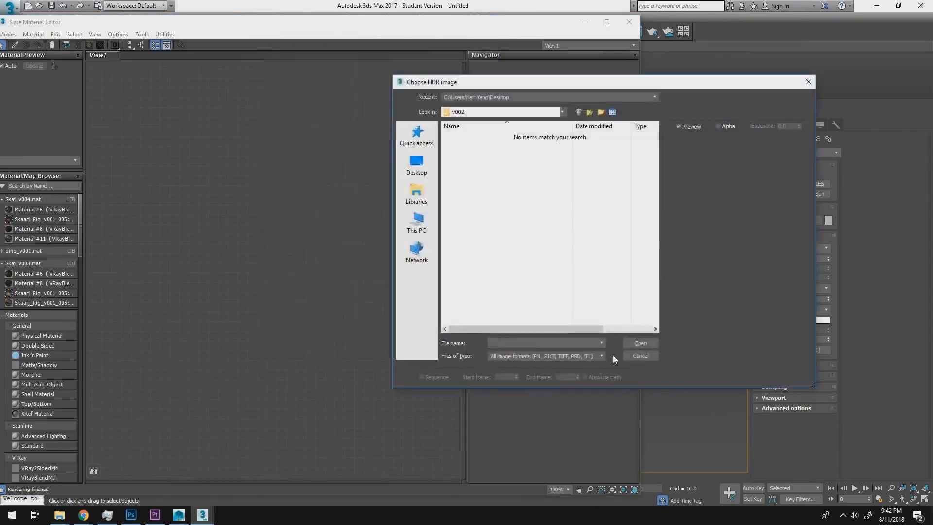
pyautogui.click(641, 355)
# Place the dome light's VRayHDRI map in the Slate Material Editor as an instance and shift the editor aside
pyautogui.moveTo(803, 350); pyautogui.dragTo(316, 187)
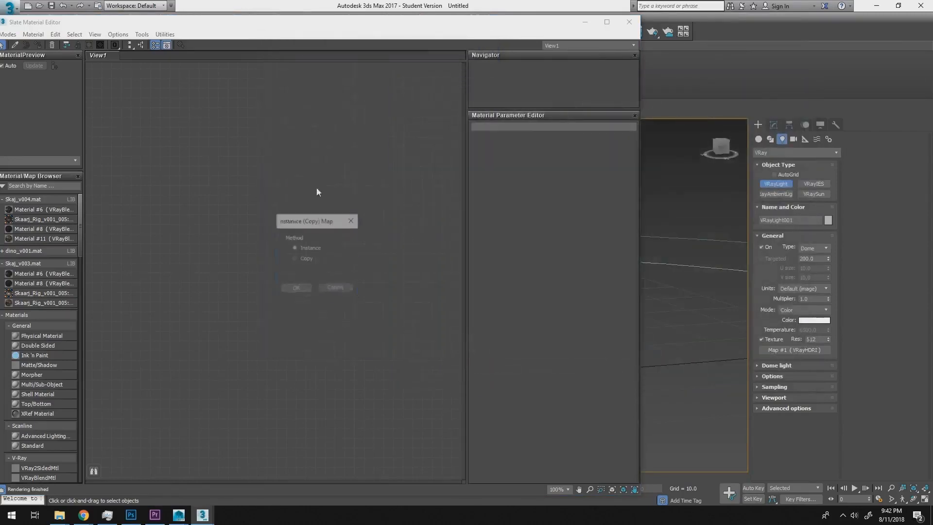
pyautogui.click(284, 289)
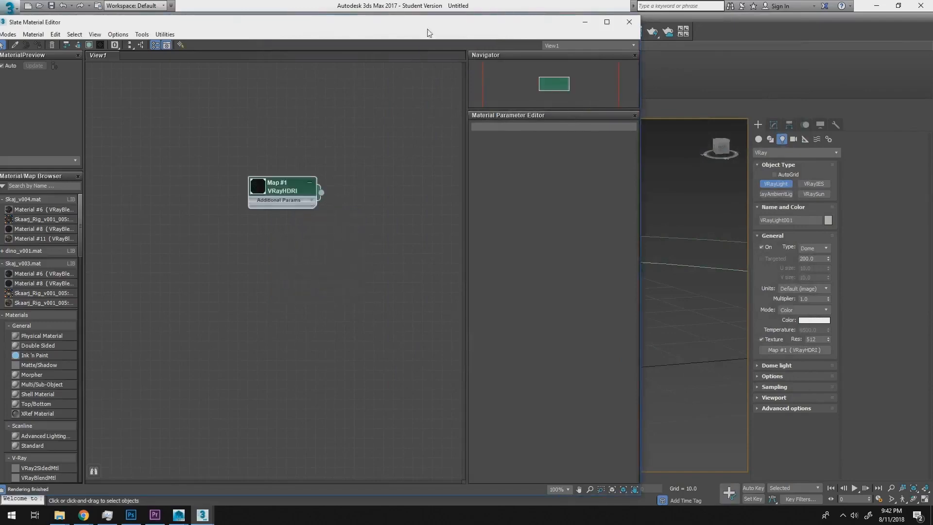
pyautogui.moveTo(428, 30); pyautogui.dragTo(715, 33)
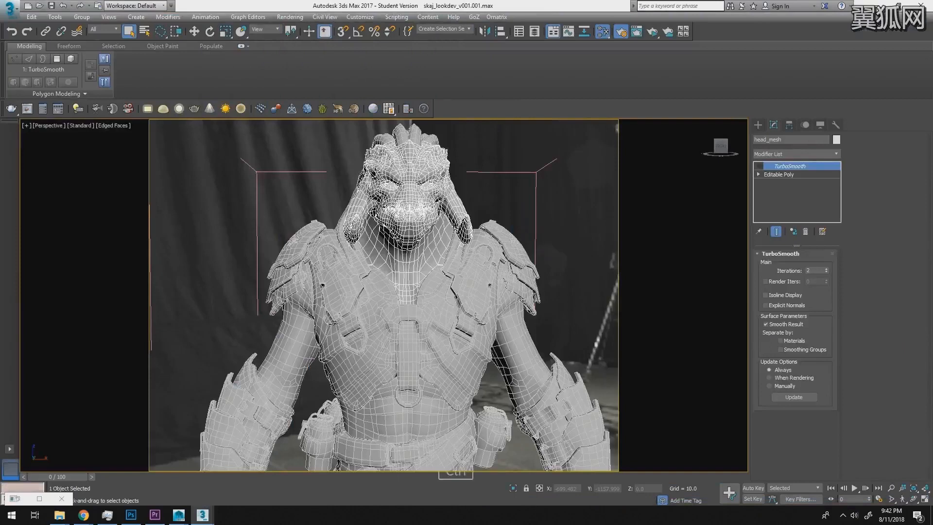
# Copy the HDR image path from the skaj_lookdev_v001.001.max scene into the VRayHDRI map's Bitmap field and enlarge the node preview
pyautogui.hotkey('ctrl', 'c')
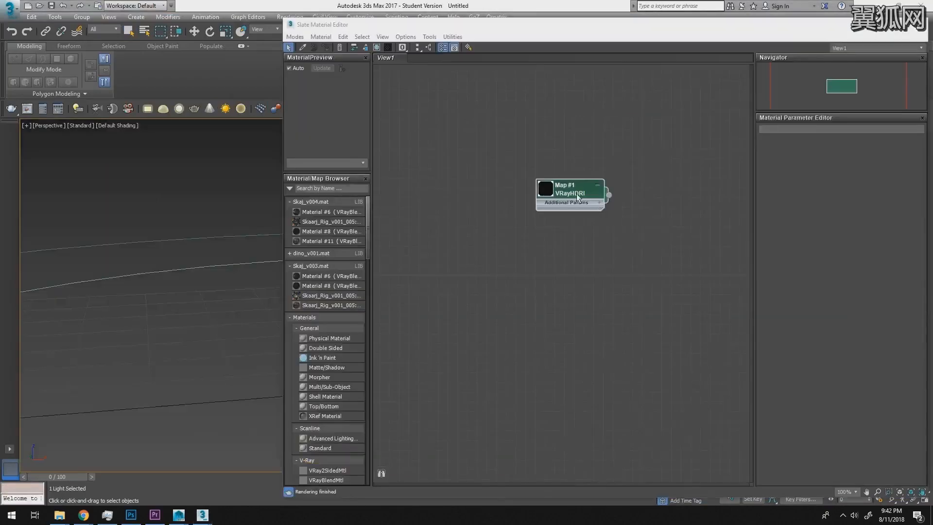
pyautogui.doubleClick(578, 196)
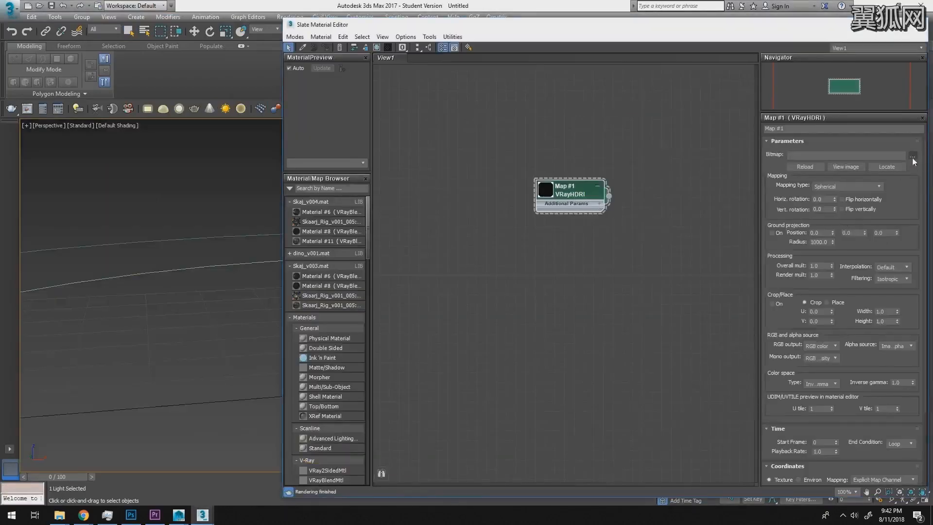
pyautogui.click(903, 155)
pyautogui.hotkey('ctrl', 'v')
pyautogui.press('Return')
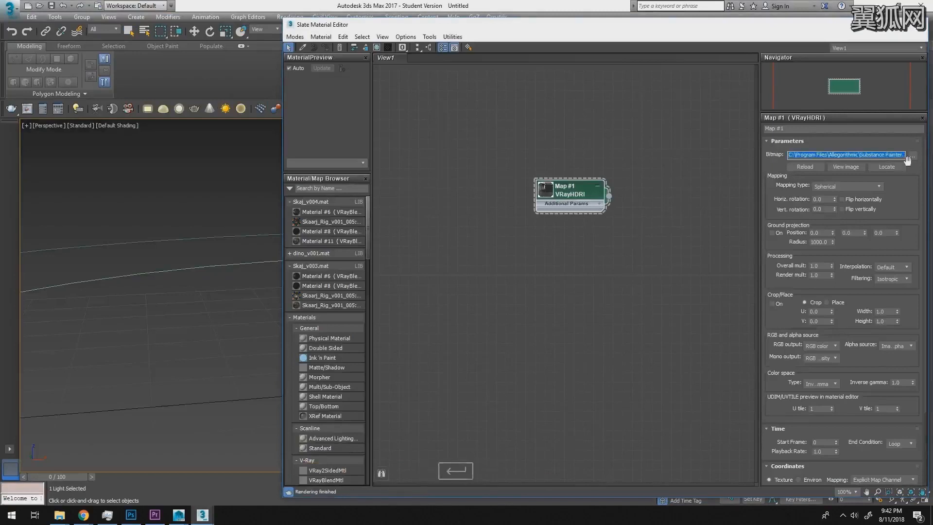
pyautogui.doubleClick(556, 194)
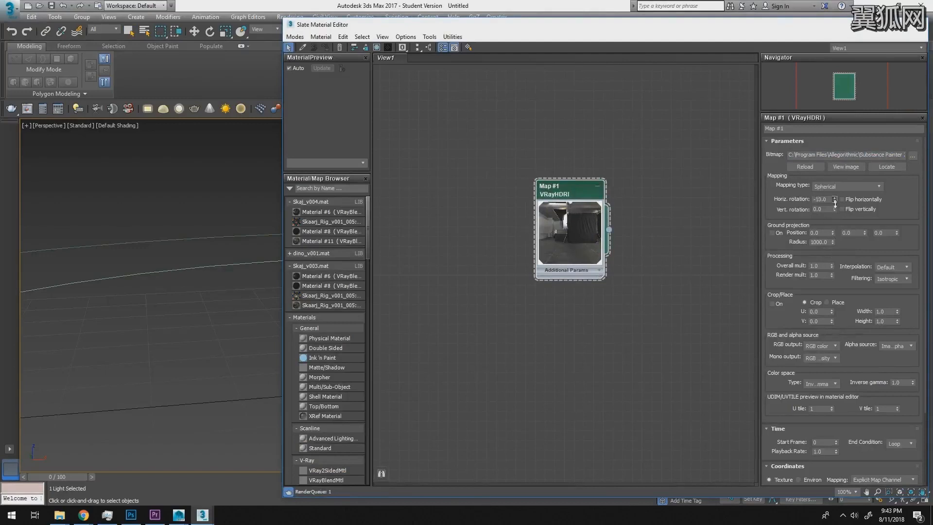
# Adjust the VRayHDRI map's horizontal rotation to about -385 so the dark curtains fill the middle of the preview
pyautogui.moveTo(835, 201); pyautogui.dragTo(836, 228)
pyautogui.keyDown('alt'); pyautogui.moveTo(656, 311); pyautogui.dragTo(670, 205, button='middle'); pyautogui.keyUp('alt')
pyautogui.moveTo(670, 205); pyautogui.dragTo(617, 276, button='middle')
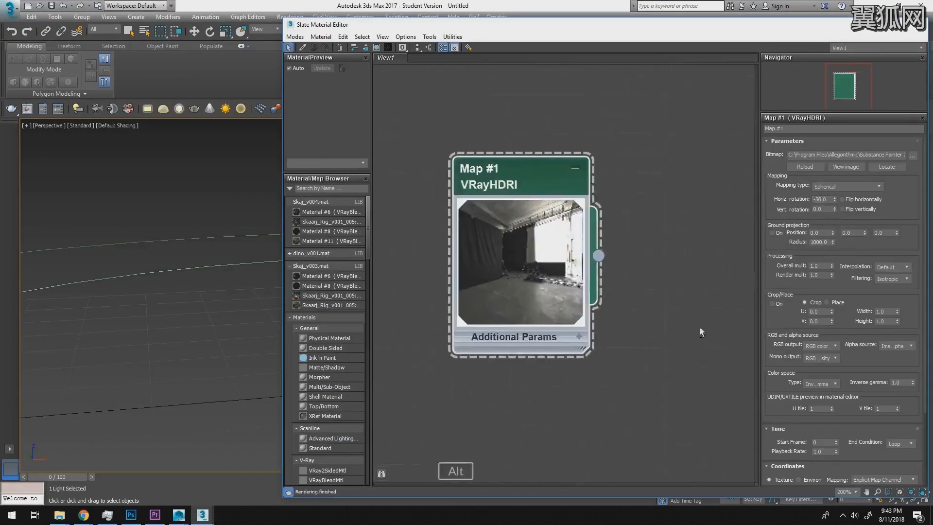
pyautogui.moveTo(835, 200); pyautogui.dragTo(835, 218)
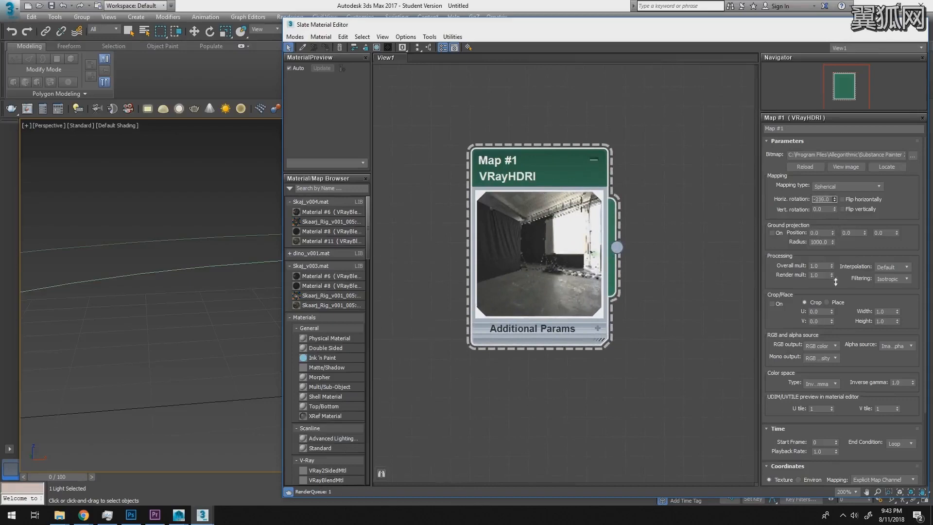
pyautogui.moveTo(836, 282); pyautogui.dragTo(836, 279)
pyautogui.moveTo(833, 199); pyautogui.dragTo(838, 211)
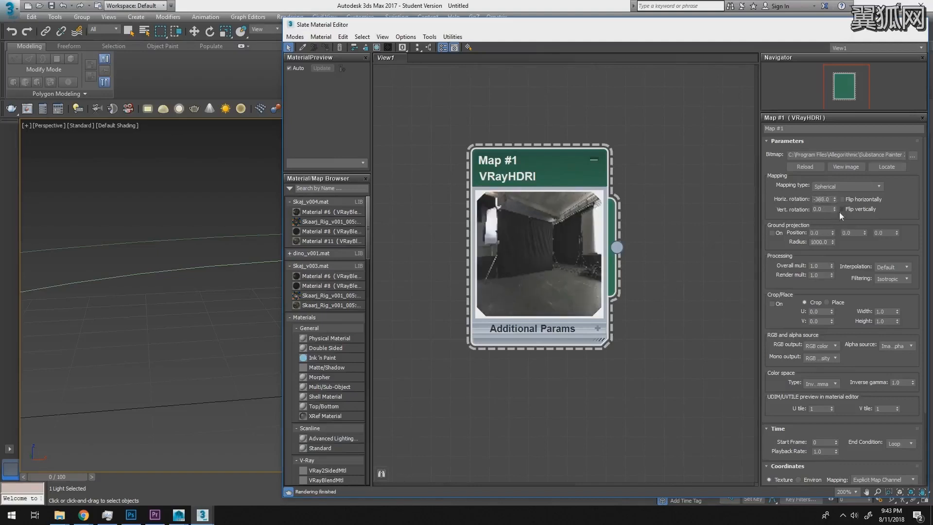
# Connect the adjusted VRayHDRI map to the dome light's texture slot as an instance and uncover the character in the viewport
pyautogui.moveTo(732, 28); pyautogui.dragTo(475, 27)
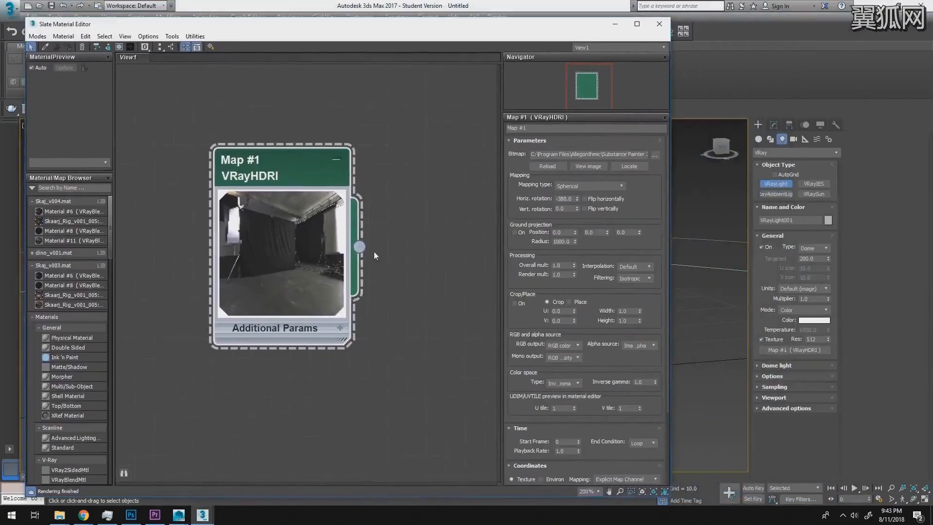
pyautogui.moveTo(359, 247); pyautogui.dragTo(806, 350)
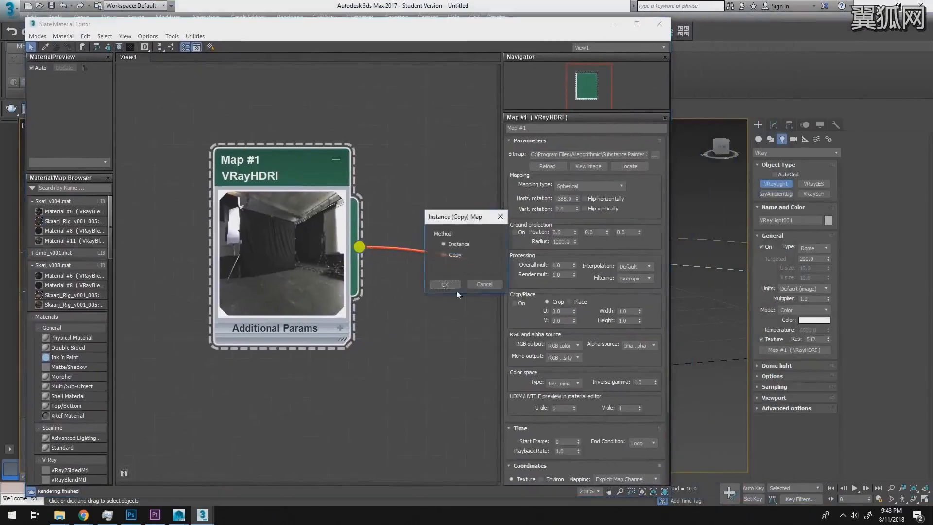
pyautogui.click(448, 286)
pyautogui.moveTo(541, 26); pyautogui.dragTo(932, 36)
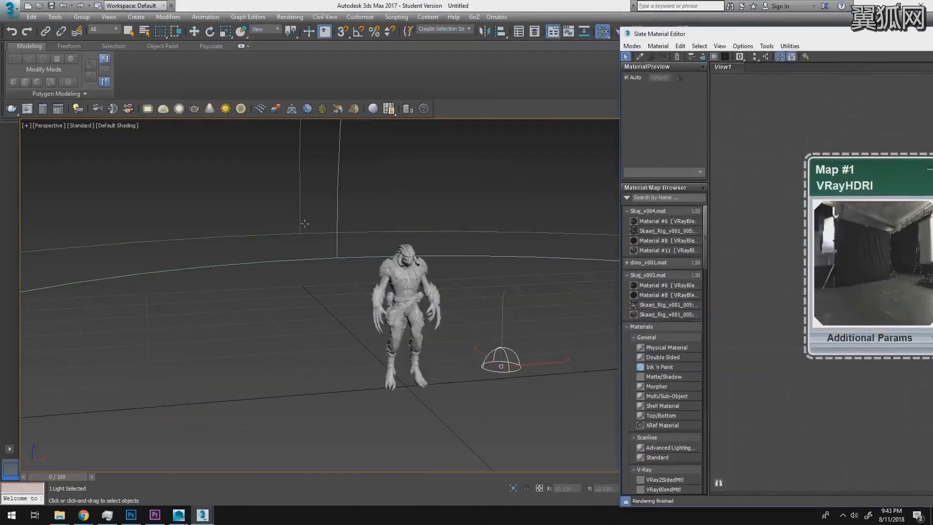
pyautogui.moveTo(864, 46); pyautogui.dragTo(837, 48)
pyautogui.keyDown('alt'); pyautogui.moveTo(510, 263); pyautogui.dragTo(452, 269, button='middle'); pyautogui.keyUp('alt')
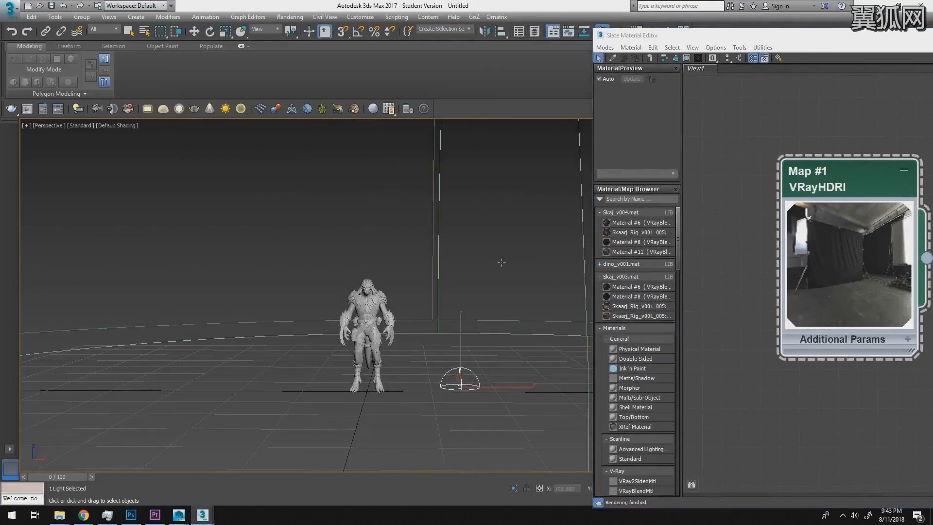
# Assign the VRayHDRI map from the Slate Material Editor as the scene's environment map in Environment and Effects
pyautogui.click(289, 16)
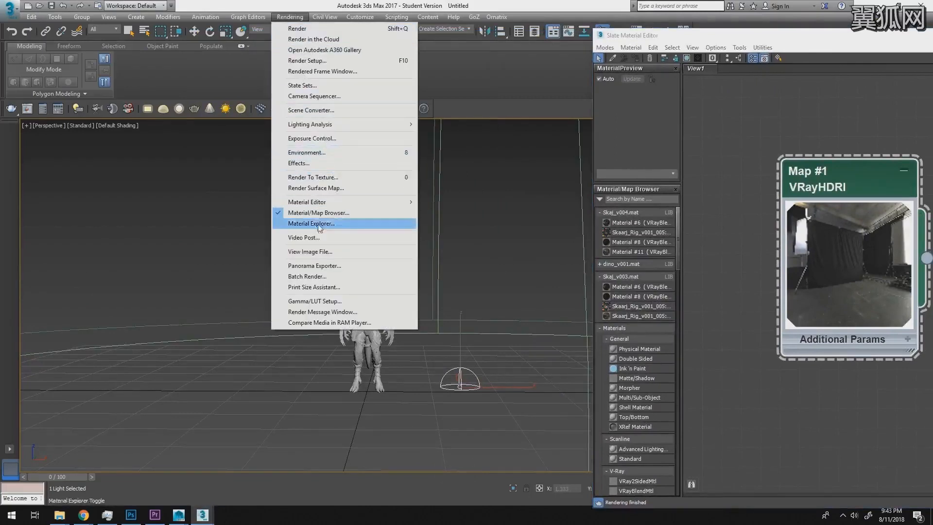
pyautogui.moveTo(342, 15)
pyautogui.moveTo(289, 17)
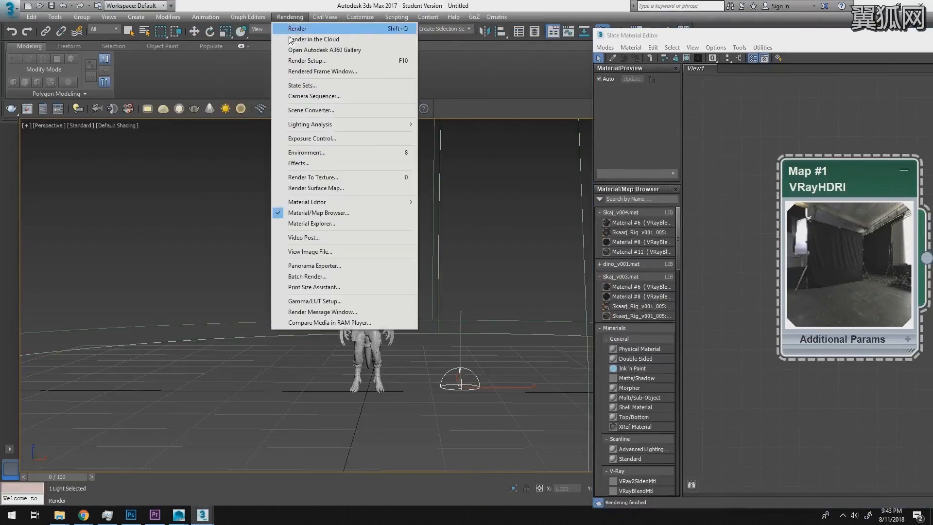
pyautogui.click(307, 152)
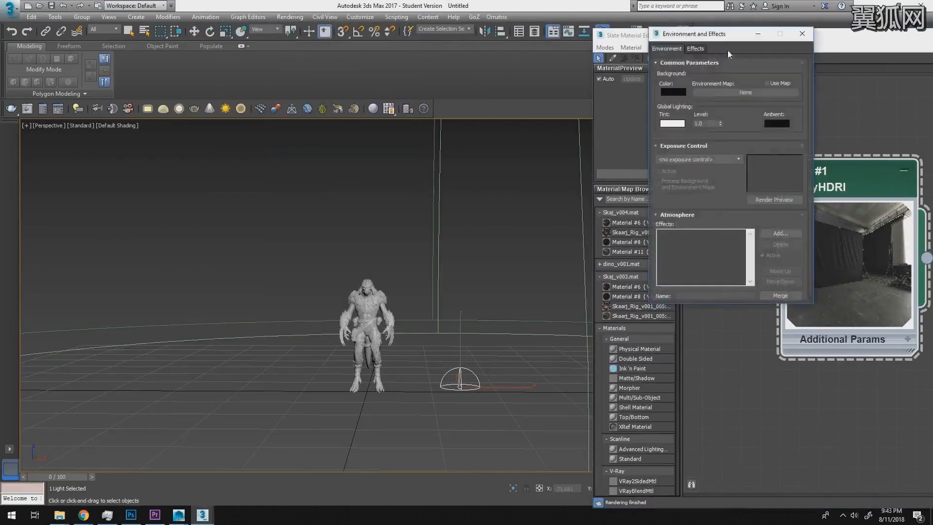
pyautogui.moveTo(718, 40); pyautogui.dragTo(503, 73)
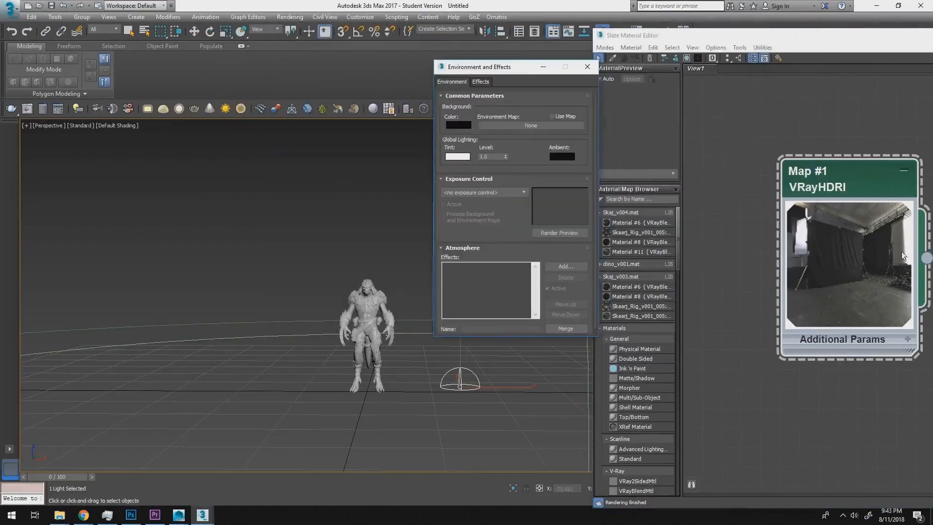
pyautogui.moveTo(926, 258); pyautogui.dragTo(513, 131)
pyautogui.click(502, 235)
pyautogui.moveTo(513, 71); pyautogui.dragTo(494, 68)
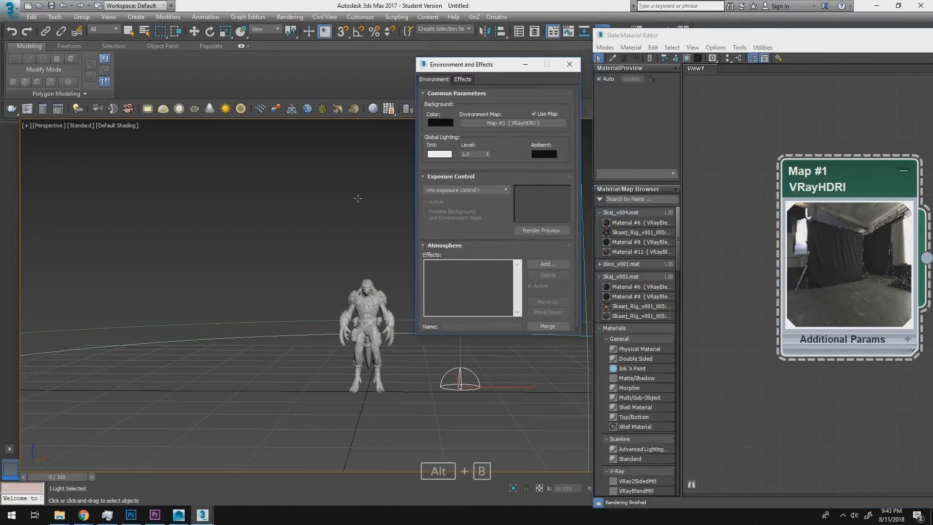
# Set the perspective viewport's background to Use Environment Background
pyautogui.hotkey('alt', 'b')
pyautogui.moveTo(429, 123); pyautogui.dragTo(177, 105)
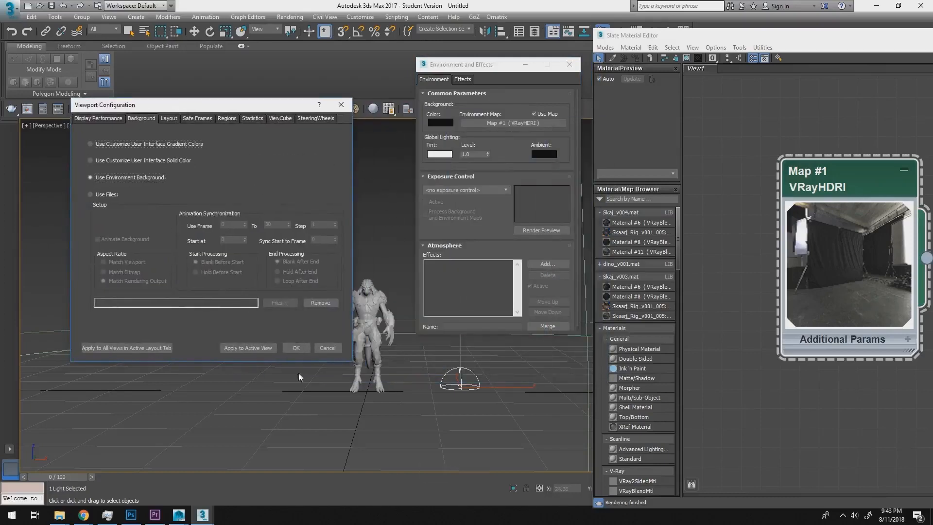
pyautogui.click(300, 351)
# Frame the character in the perspective view so that the dark curtains fill the background behind it
pyautogui.keyDown('alt'); pyautogui.moveTo(387, 235); pyautogui.dragTo(246, 258, button='middle'); pyautogui.keyUp('alt')
pyautogui.press('q')
pyautogui.click(319, 290)
pyautogui.press('z')
pyautogui.keyDown('alt'); pyautogui.moveTo(356, 253); pyautogui.dragTo(273, 256, button='middle'); pyautogui.keyUp('alt')
pyautogui.scroll(-5, 202, 225)
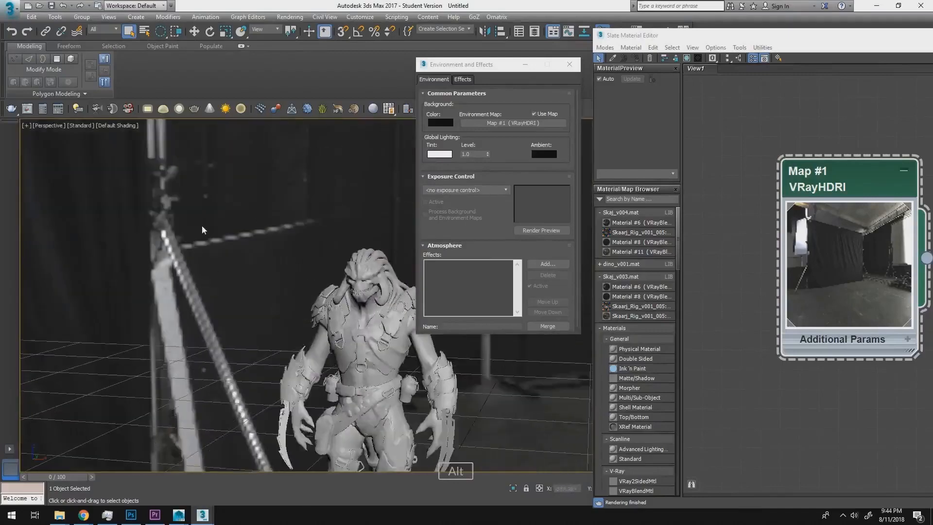
pyautogui.keyDown('alt'); pyautogui.moveTo(202, 225); pyautogui.dragTo(299, 274, button='middle'); pyautogui.keyUp('alt')
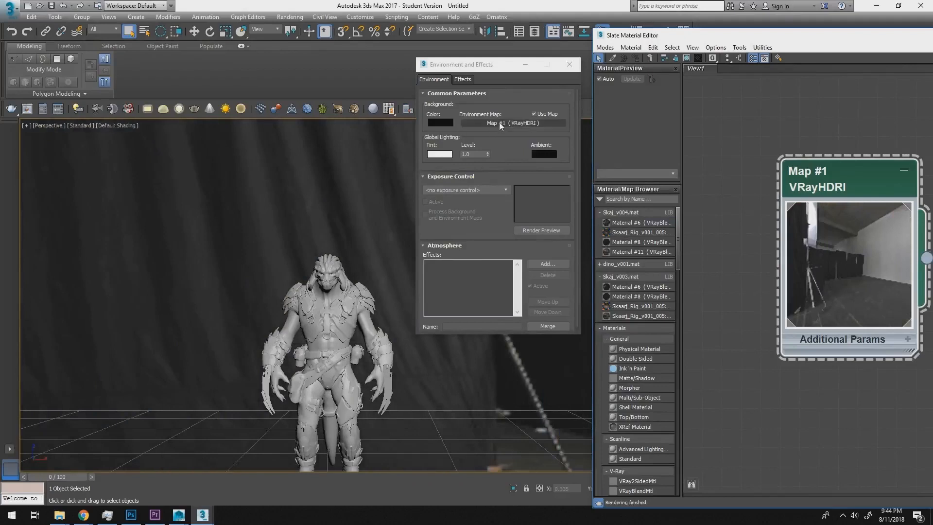
pyautogui.keyDown('alt'); pyautogui.moveTo(331, 217); pyautogui.dragTo(379, 190, button='middle'); pyautogui.keyUp('alt')
# Move the Slate Material Editor aside, open Render Setup and set its target to ActiveShade Mode
pyautogui.moveTo(699, 41); pyautogui.dragTo(715, 75)
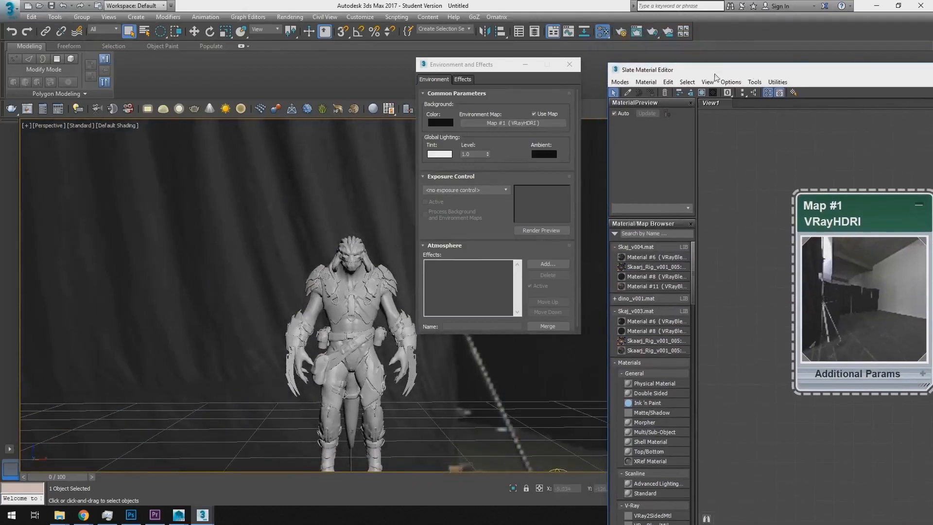
pyautogui.click(620, 32)
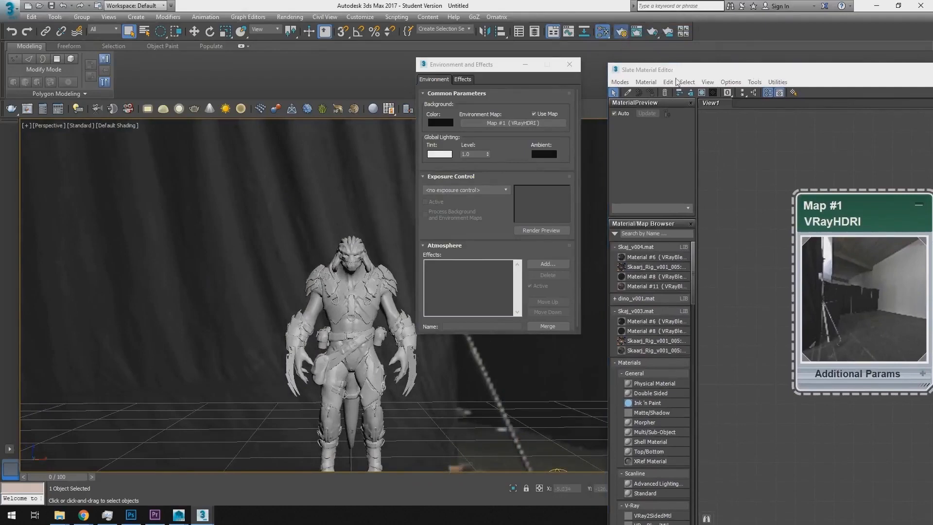
pyautogui.click(620, 32)
pyautogui.moveTo(741, 17); pyautogui.dragTo(514, 47)
pyautogui.click(527, 58)
pyautogui.click(516, 84)
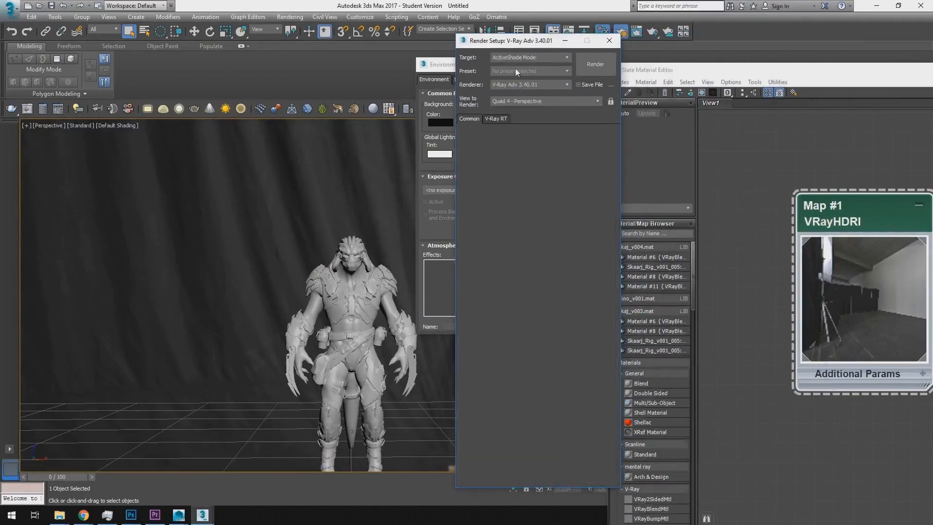
pyautogui.press('alt')
pyautogui.keyDown('alt'); pyautogui.moveTo(371, 209); pyautogui.dragTo(370, 198, button='middle'); pyautogui.keyUp('alt')
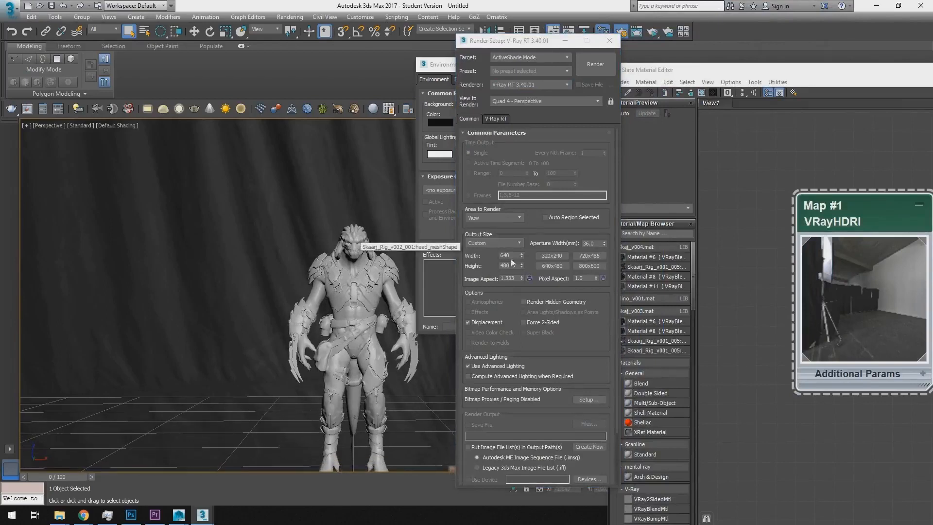
# Set the render output size to 800 x 800 and show the safe frame around the character in the perspective view
pyautogui.click(525, 57)
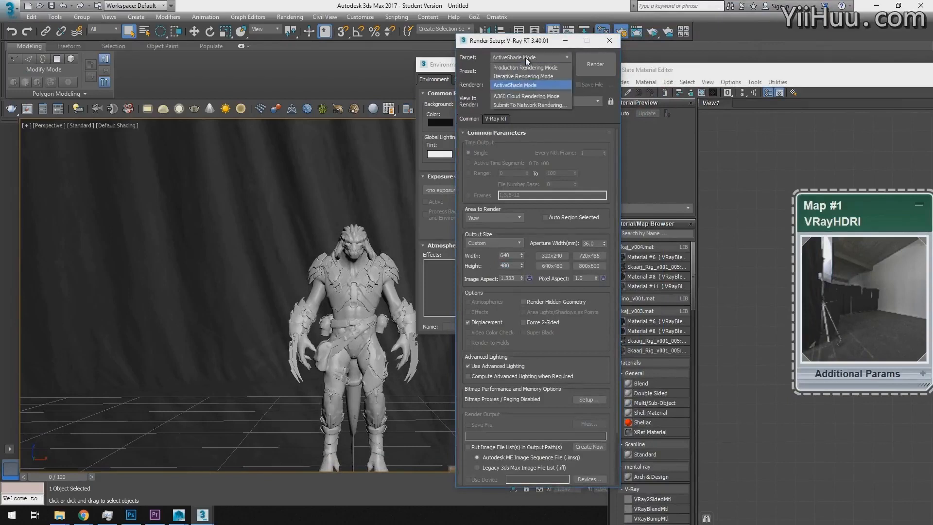
pyautogui.click(527, 67)
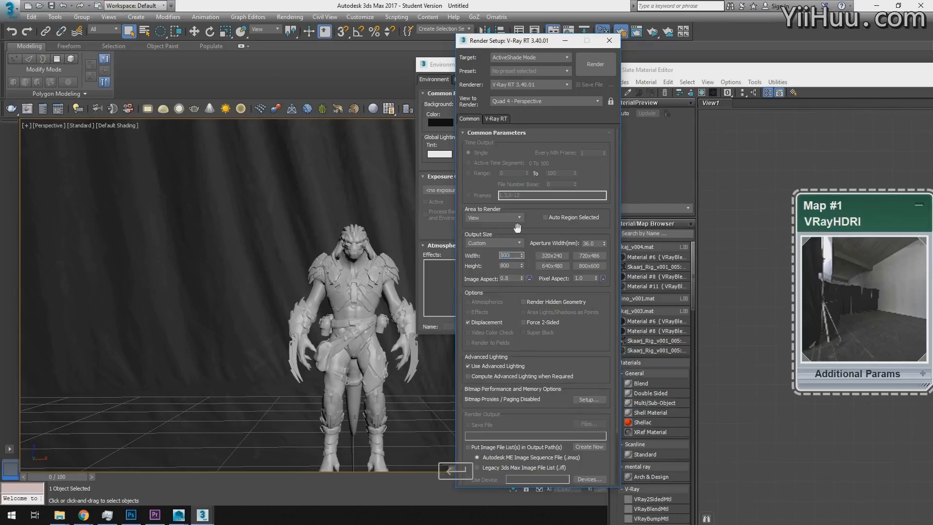
pyautogui.click(306, 197)
pyautogui.hotkey('shift', 'f')
pyautogui.moveTo(384, 212); pyautogui.dragTo(432, 193, button='middle')
pyautogui.scroll(5, 343, 220)
# Close the Environment and Effects window and lock the output image aspect at 1.0 in Render Setup
pyautogui.moveTo(506, 39); pyautogui.dragTo(711, 46)
pyautogui.moveTo(486, 64); pyautogui.dragTo(670, 56)
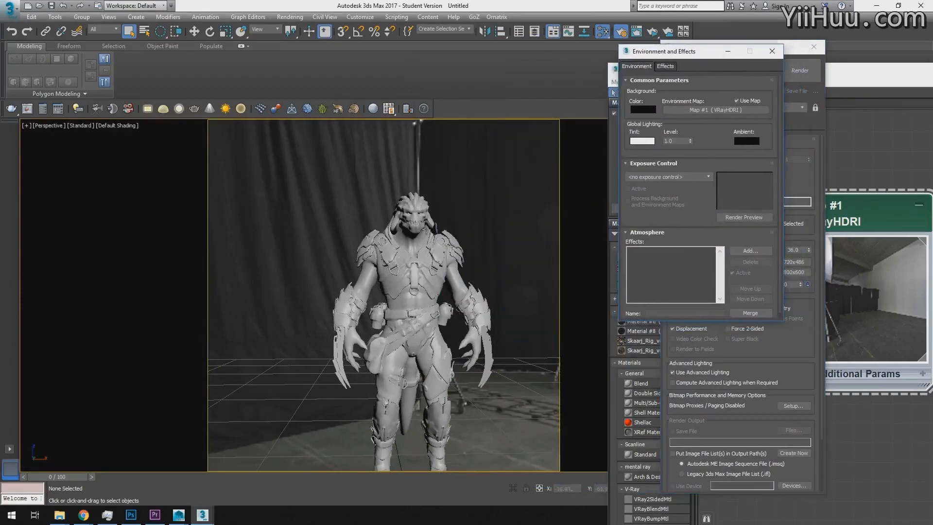
pyautogui.keyDown('alt'); pyautogui.moveTo(449, 207); pyautogui.dragTo(456, 201, button='middle'); pyautogui.keyUp('alt')
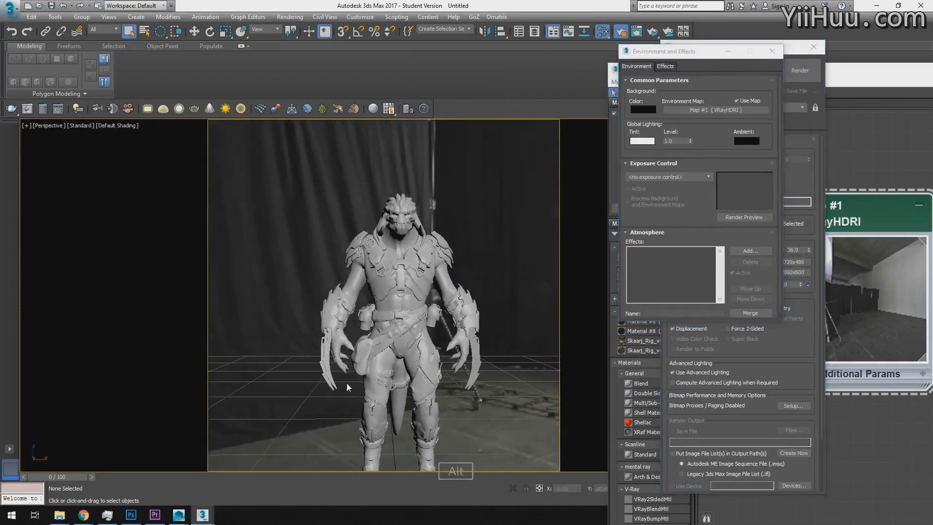
pyautogui.keyDown('alt'); pyautogui.moveTo(461, 234); pyautogui.dragTo(466, 232, button='middle'); pyautogui.keyUp('alt')
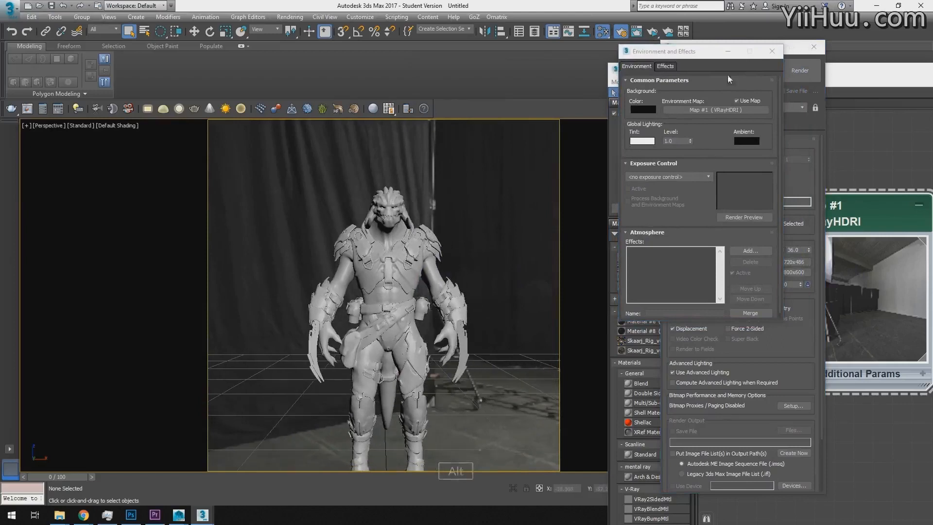
pyautogui.click(771, 51)
pyautogui.moveTo(749, 46); pyautogui.dragTo(727, 39)
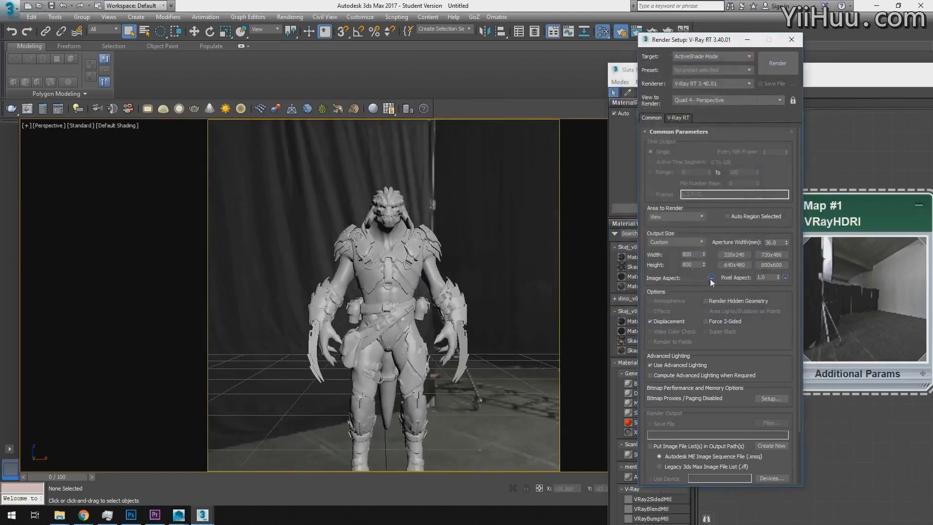
pyautogui.moveTo(786, 349)
pyautogui.mouseDown()
pyautogui.moveTo(785, 314)
pyautogui.moveTo(785, 348)
pyautogui.mouseUp()
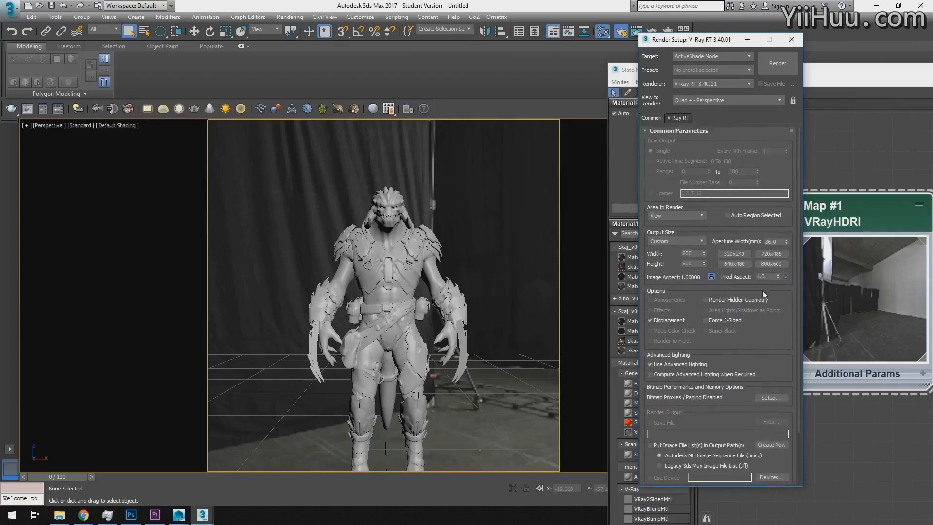
# Show the V-Ray RT settings and start the ActiveShade render of the character
pyautogui.keyDown('alt'); pyautogui.moveTo(545, 200); pyautogui.dragTo(541, 208, button='middle'); pyautogui.keyUp('alt')
pyautogui.click(678, 117)
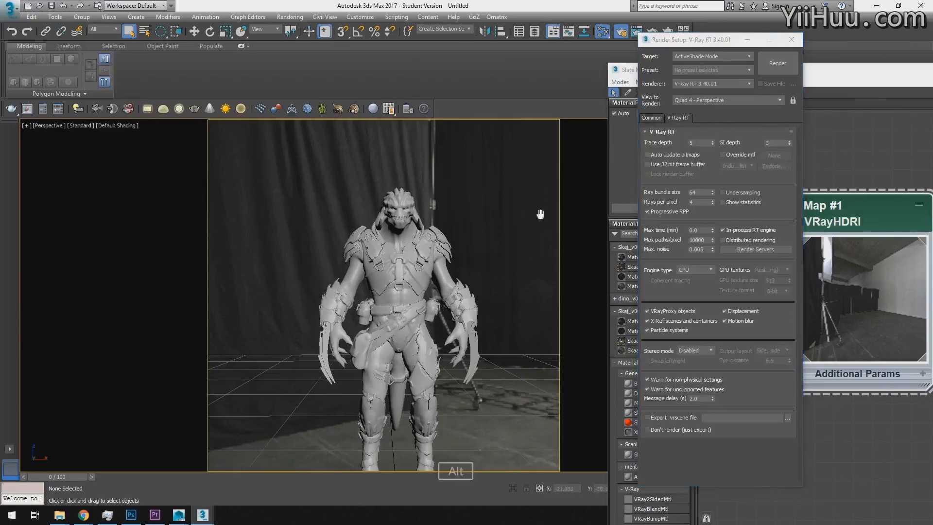
pyautogui.click(785, 64)
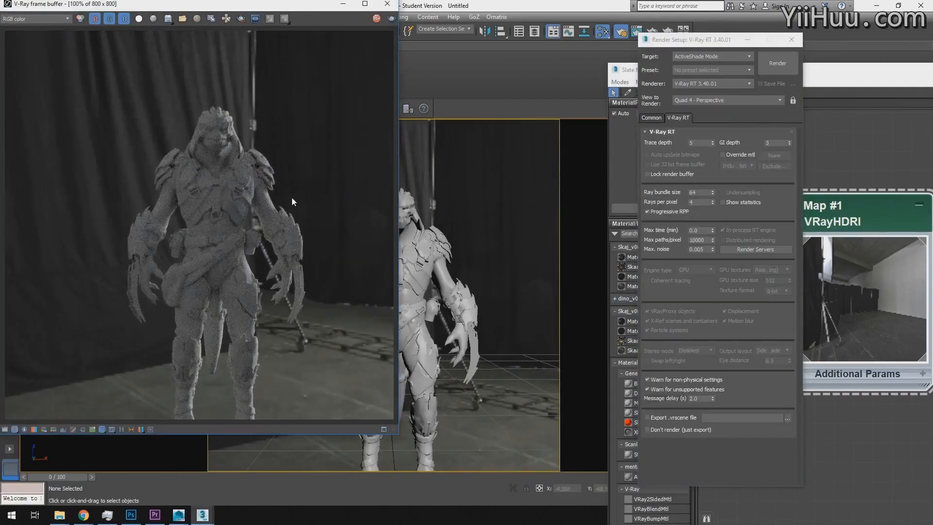
pyautogui.press('alt')
# Bring the Slate Material Editor forward and narrow it to sit beside the V-Ray frame buffer with the VRayHDRI parameters accessible
pyautogui.click(840, 161)
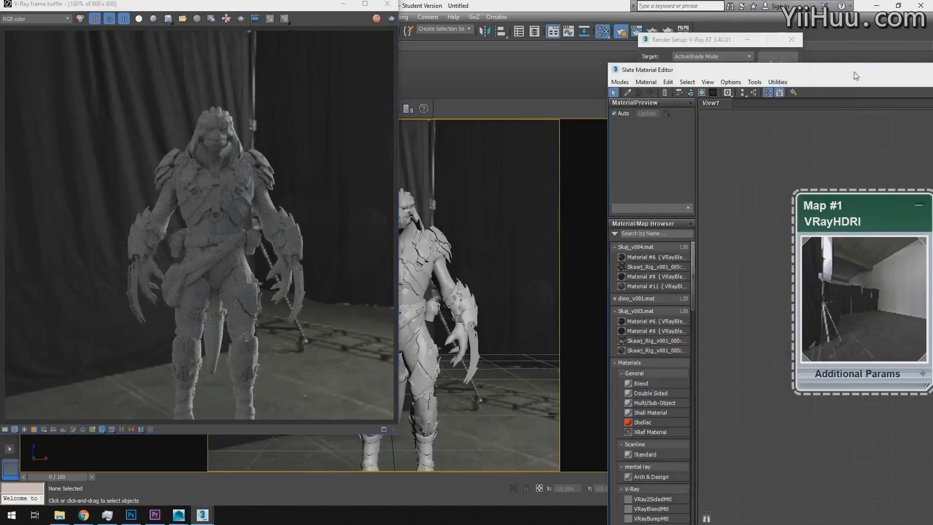
pyautogui.moveTo(856, 76); pyautogui.dragTo(563, 48)
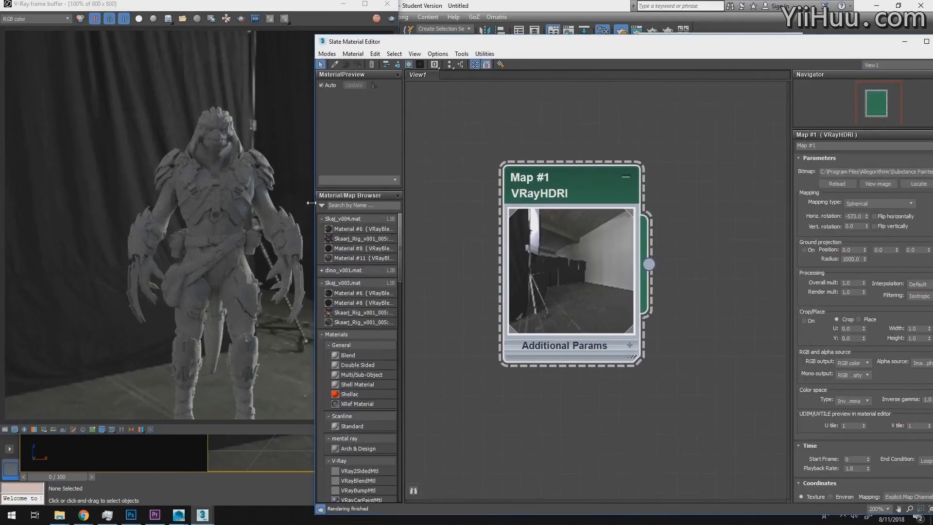
pyautogui.moveTo(313, 203); pyautogui.dragTo(469, 202)
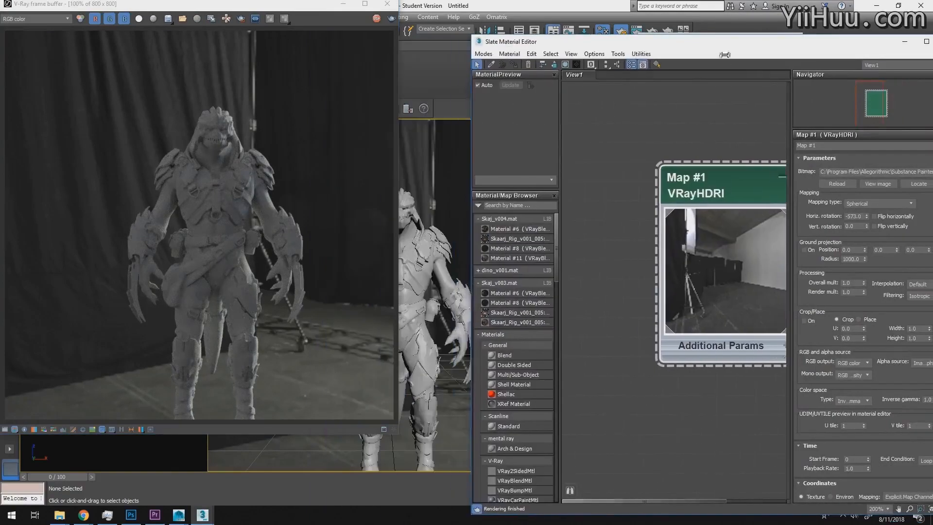
pyautogui.moveTo(730, 45); pyautogui.dragTo(681, 33)
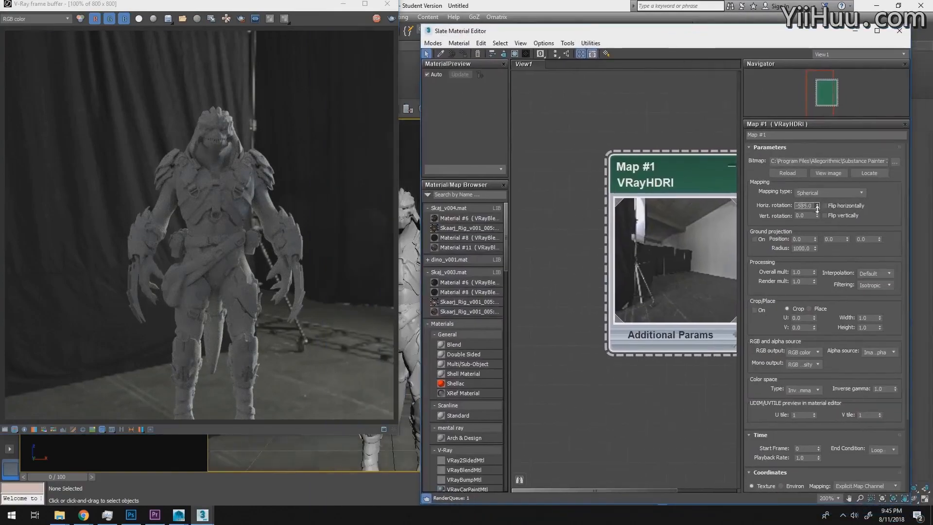
# Test the lighting at several VRayHDRI horizontal rotations, including -636 and -683, in the live render and set the rotation to 0
pyautogui.moveTo(817, 207); pyautogui.dragTo(817, 195)
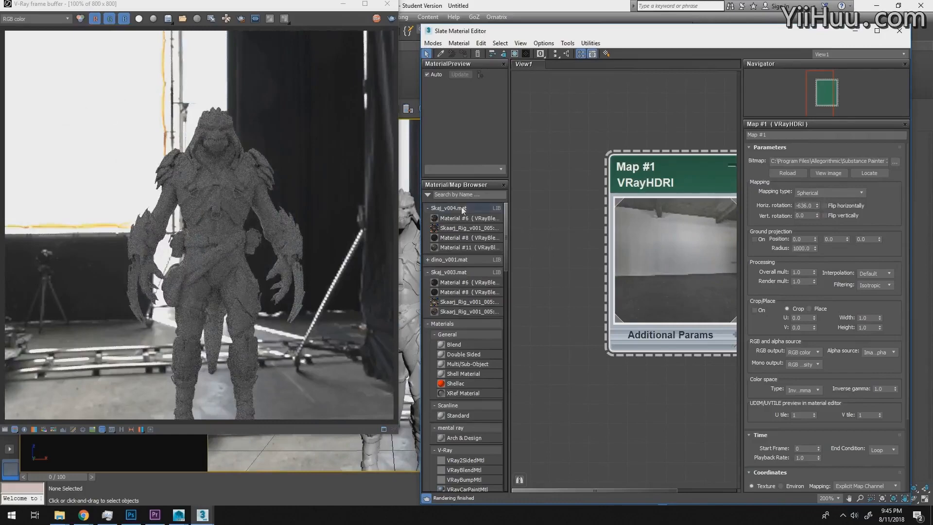
pyautogui.moveTo(817, 207); pyautogui.dragTo(817, 218)
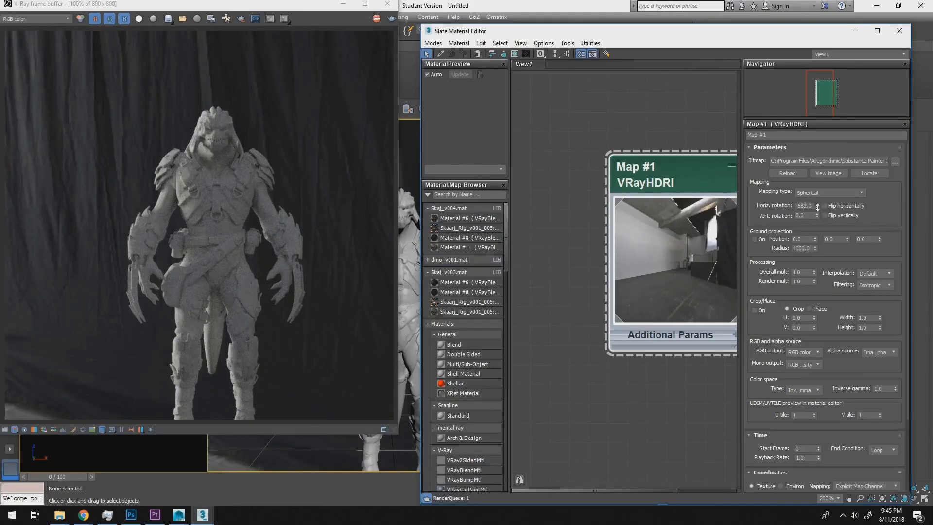
pyautogui.moveTo(817, 208)
pyautogui.mouseDown()
pyautogui.moveTo(818, 222)
pyautogui.moveTo(822, 209)
pyautogui.mouseUp()
pyautogui.write('0')
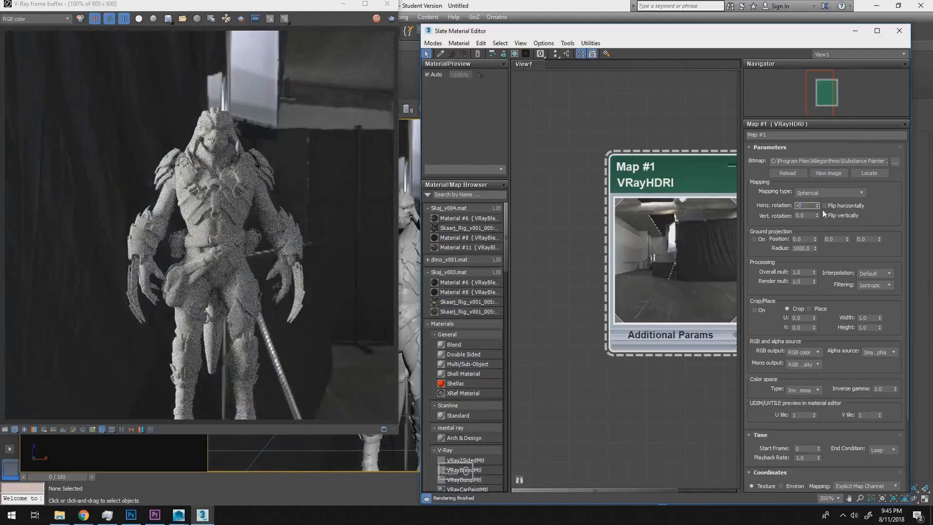
pyautogui.press('Return')
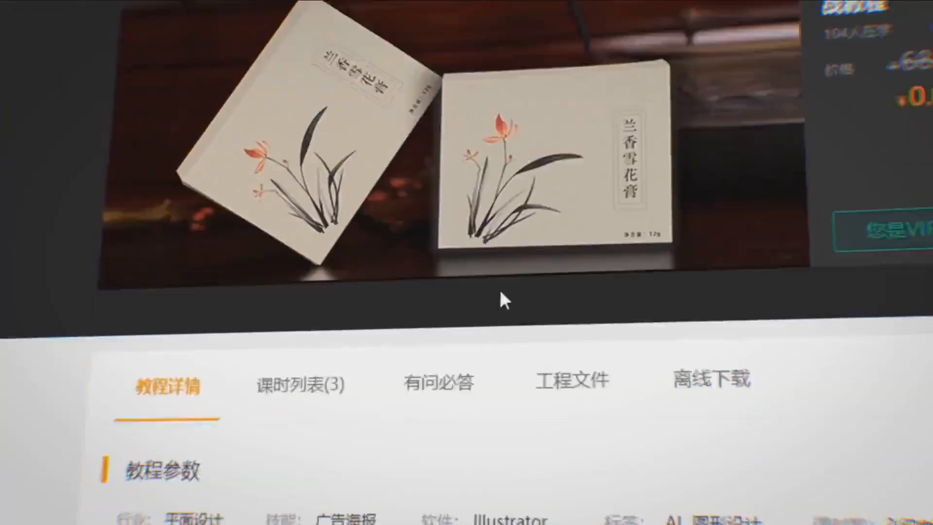
pyautogui.click(585, 381)
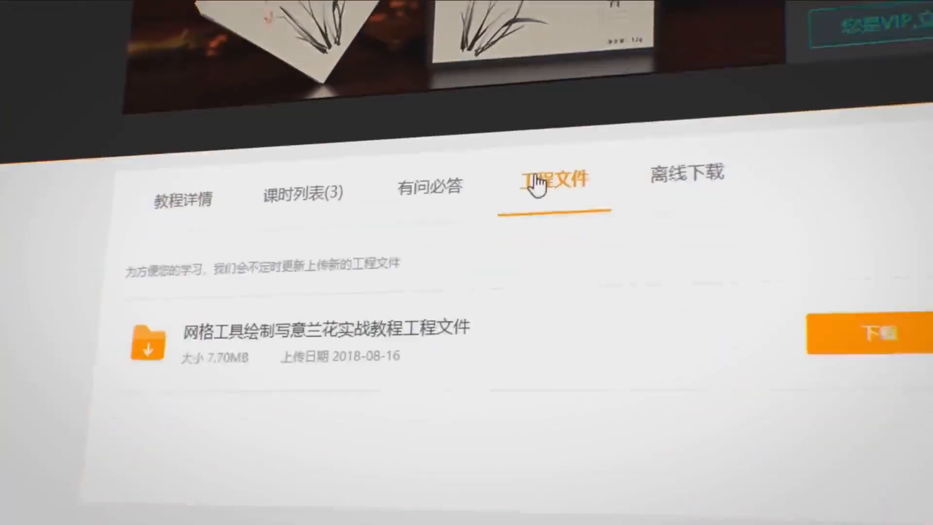
pyautogui.moveTo(869, 305)
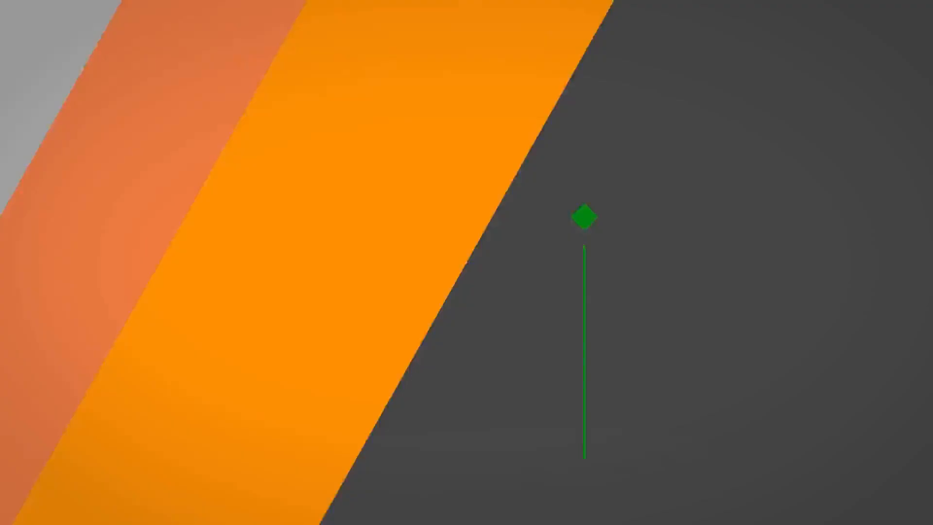